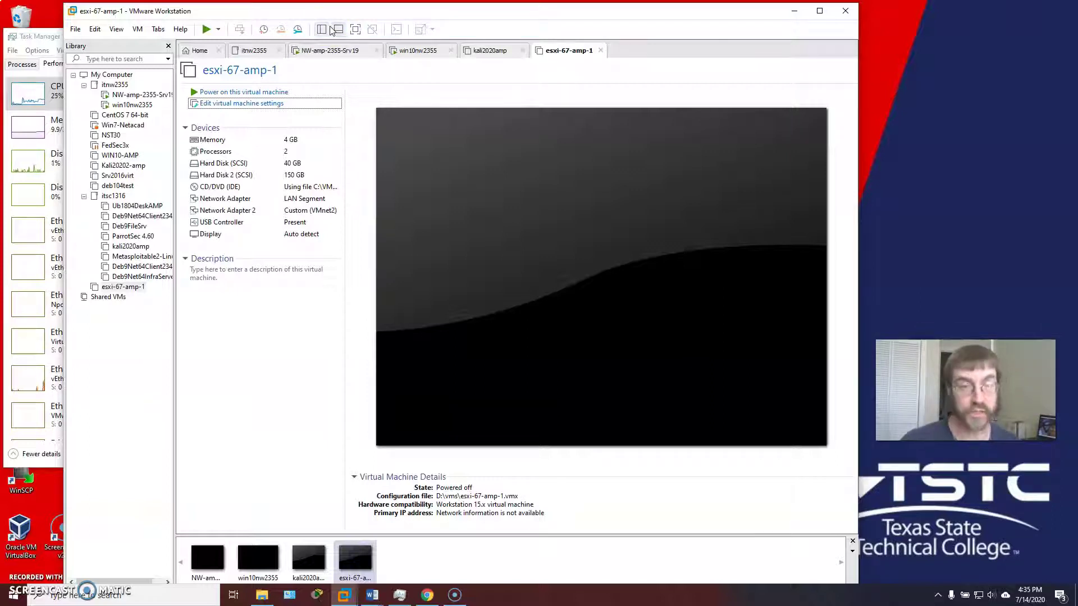
- Create a full clone of the esxi-67-amp-1 virtual machine, keeping the default name and location
click(321, 23)
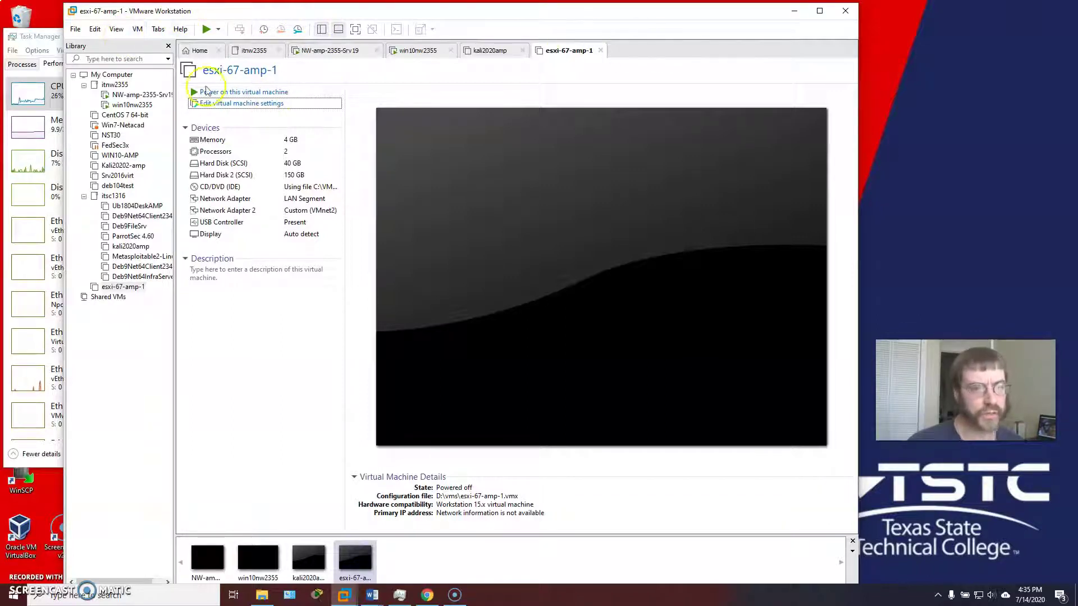
click(138, 28)
mouse_move(144, 45)
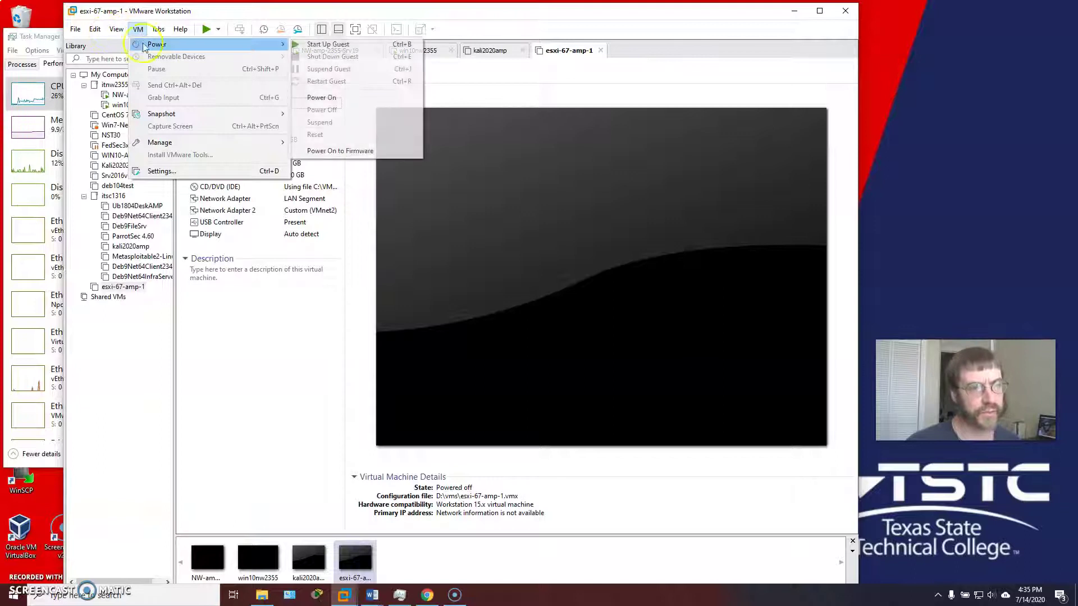
mouse_move(179, 144)
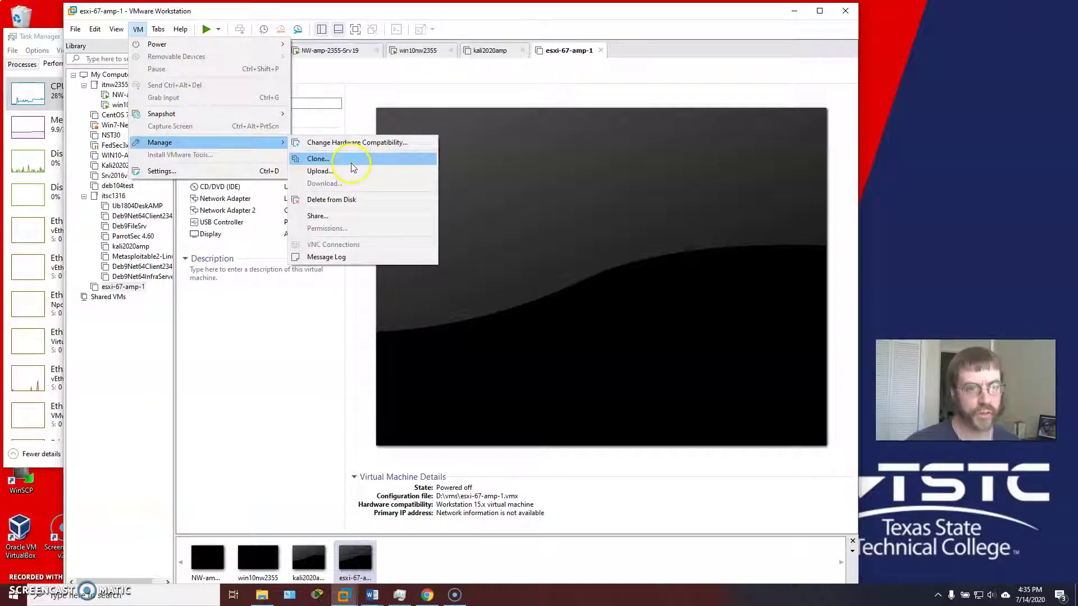
click(353, 161)
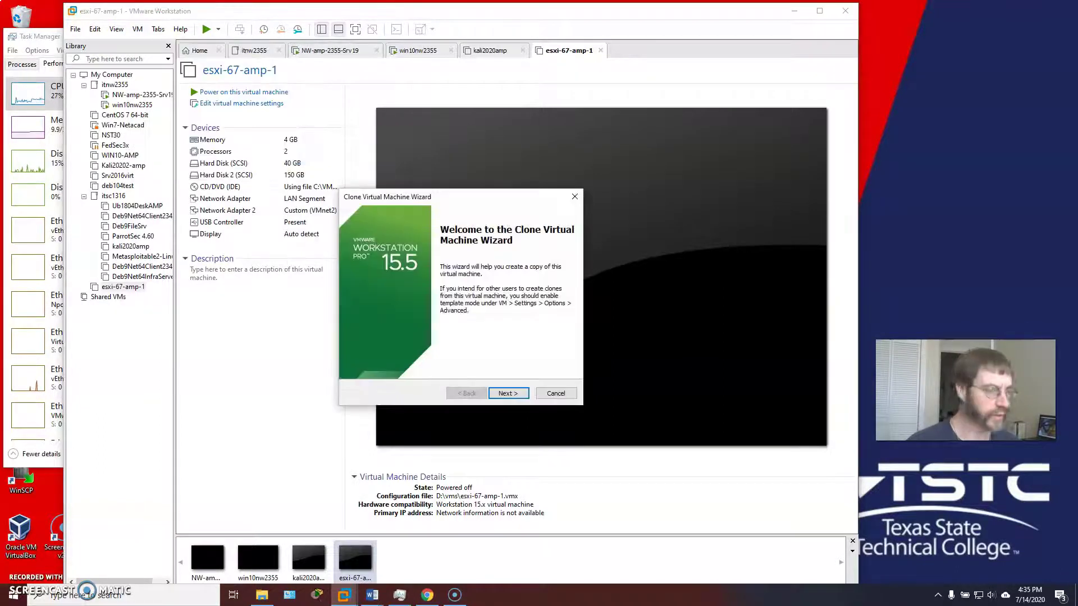
key(alt+Tab)
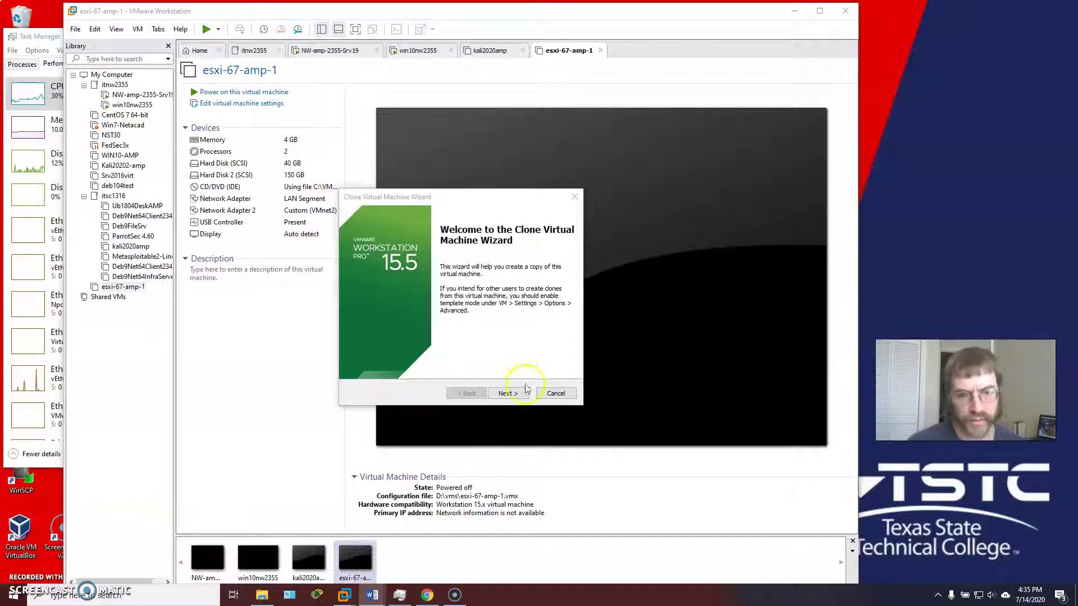
click(508, 393)
click(378, 312)
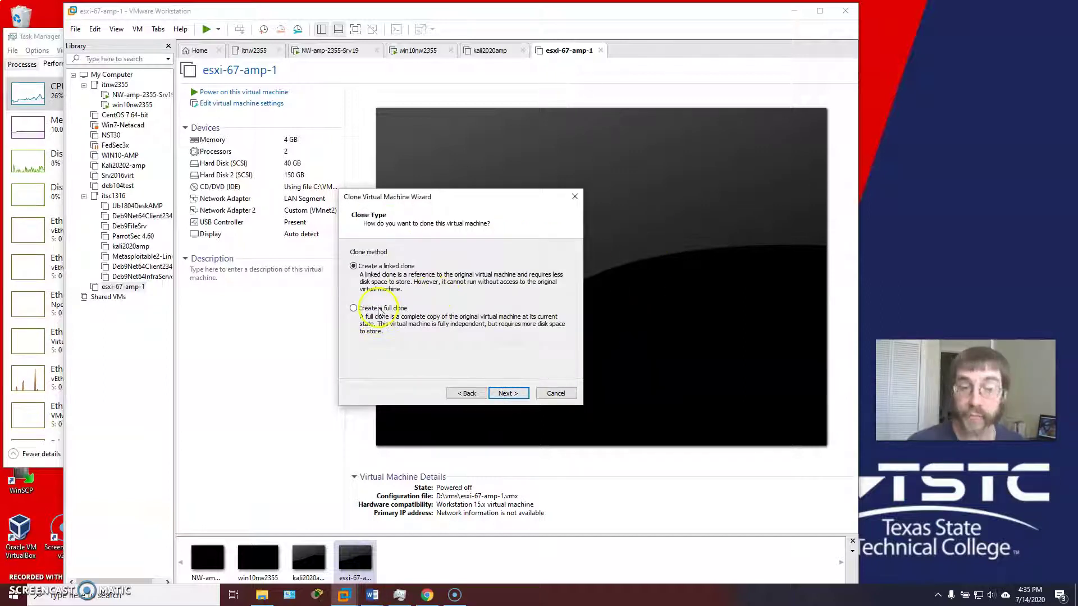
click(514, 395)
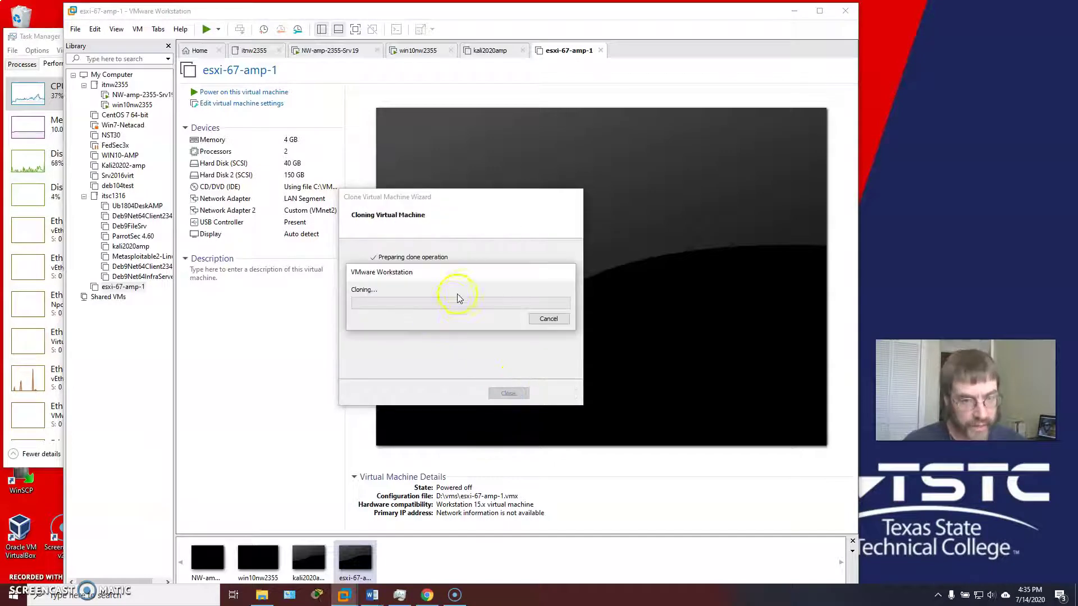
drag(471, 270, 512, 175)
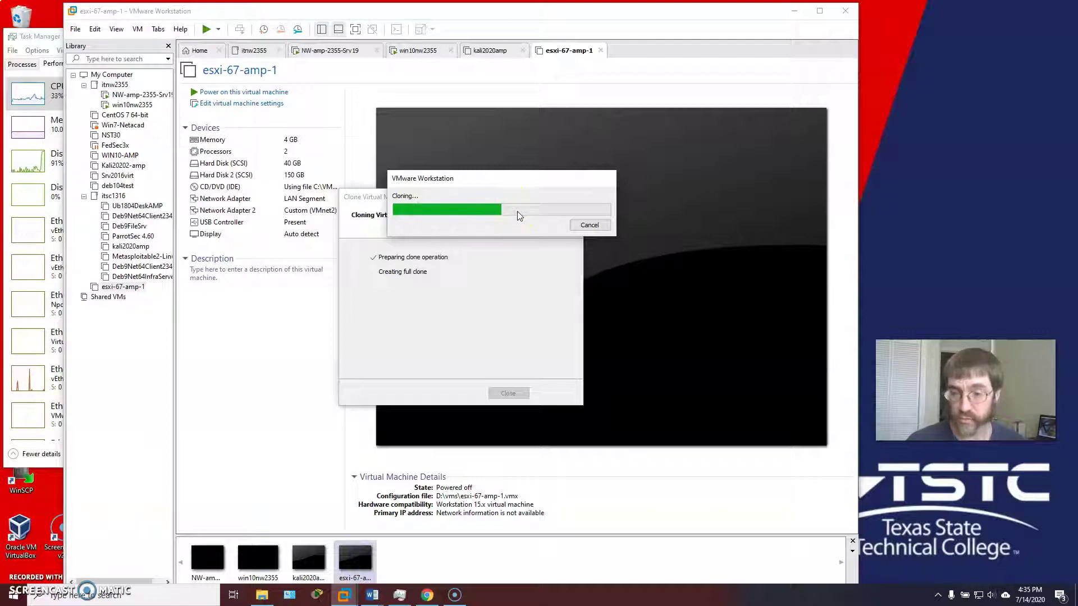
click(519, 228)
click(507, 393)
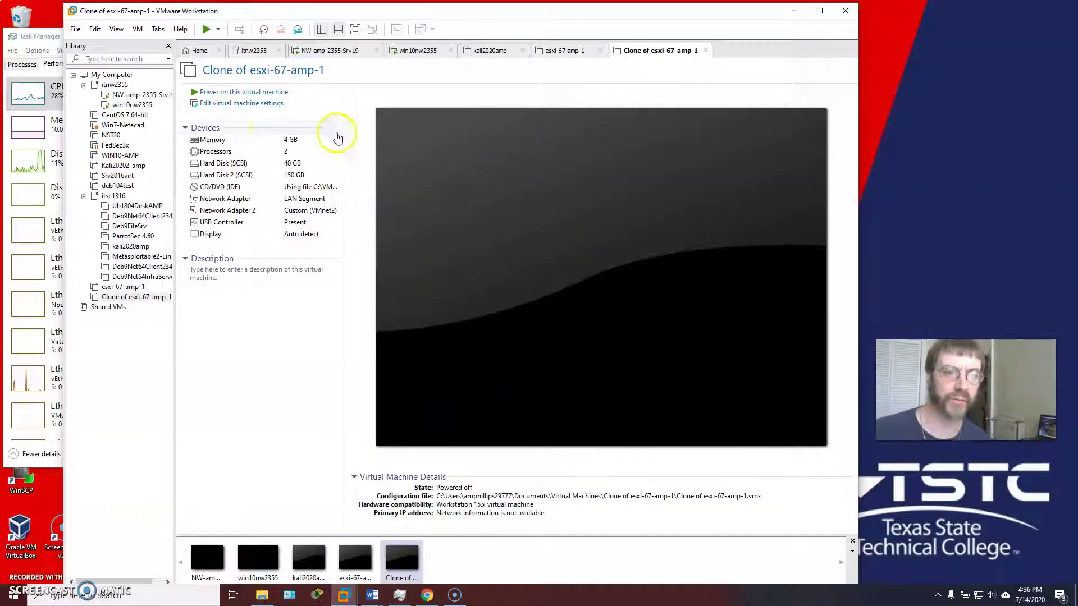
- Permanently delete the virtual machine Clone of esxi-67-amp-1 from disk
click(136, 30)
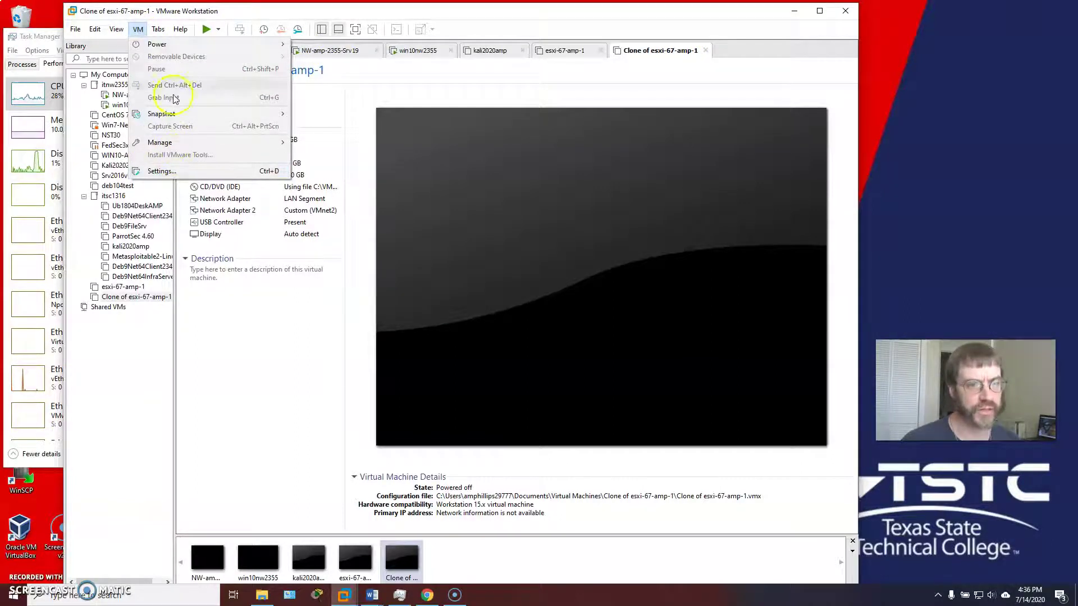
mouse_move(199, 144)
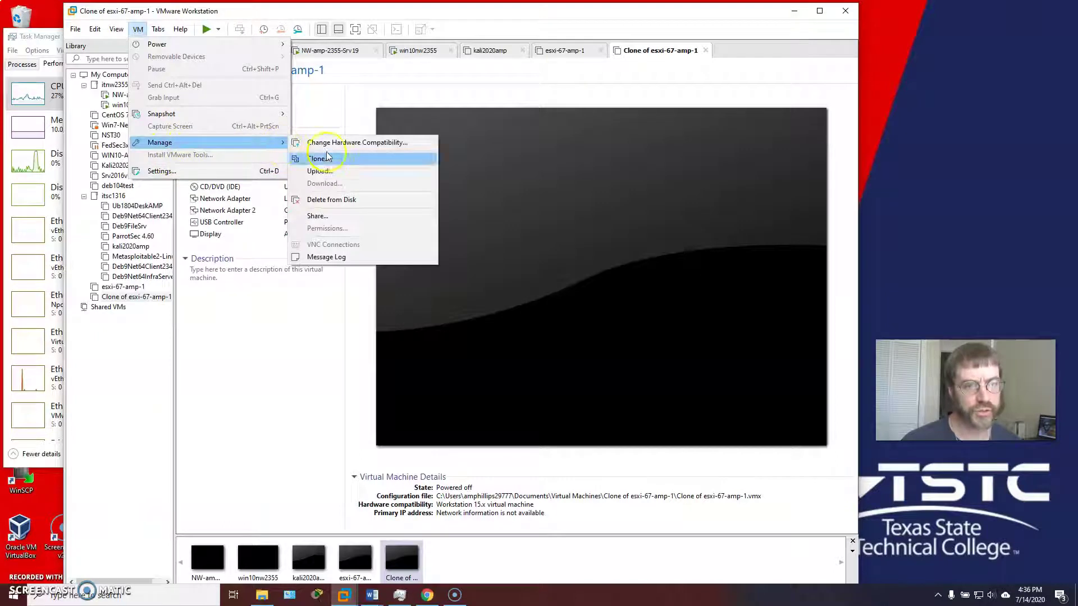
click(331, 199)
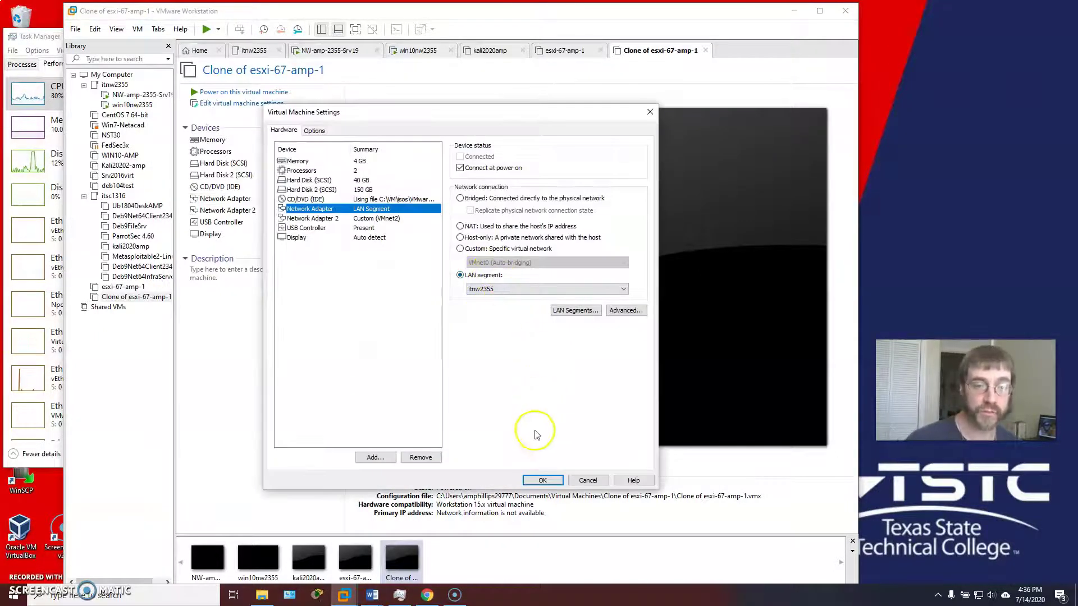
click(586, 480)
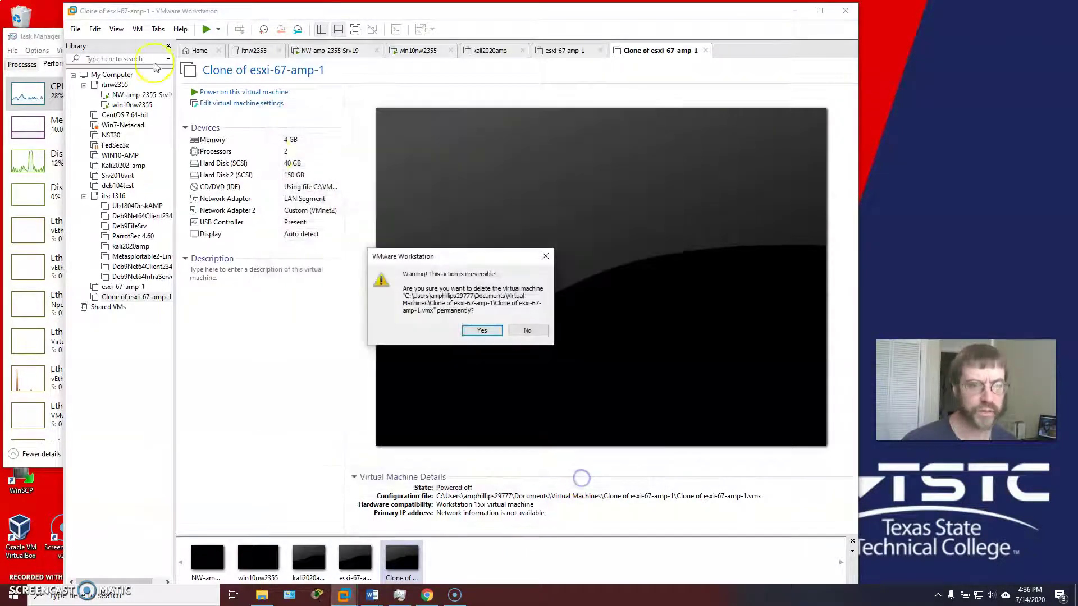
click(480, 330)
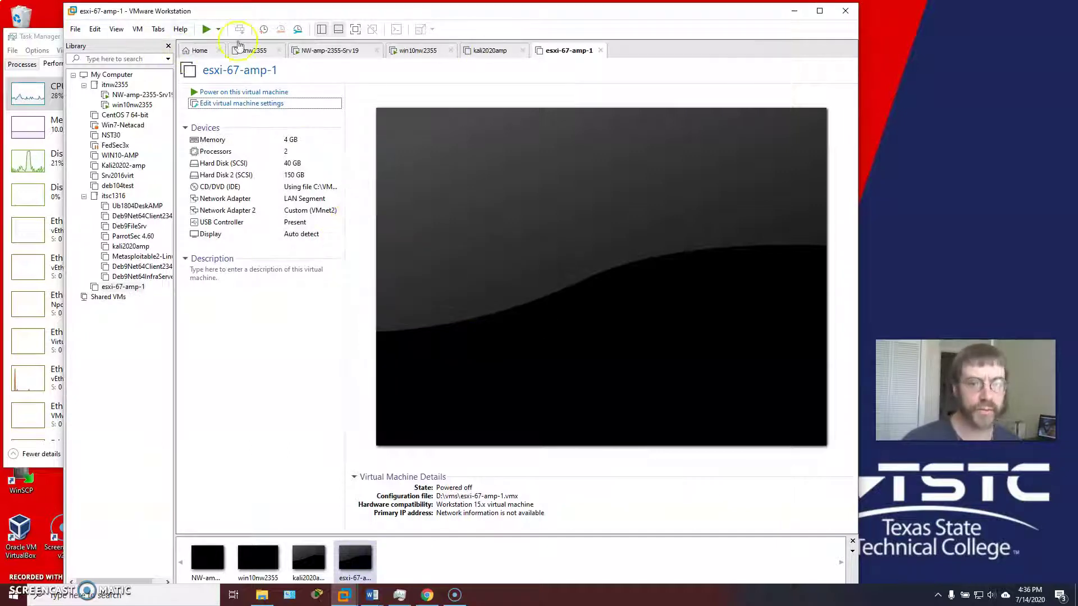
- Start cloning esxi-67-amp-1 with the full clone method and proceed to the naming page
click(75, 28)
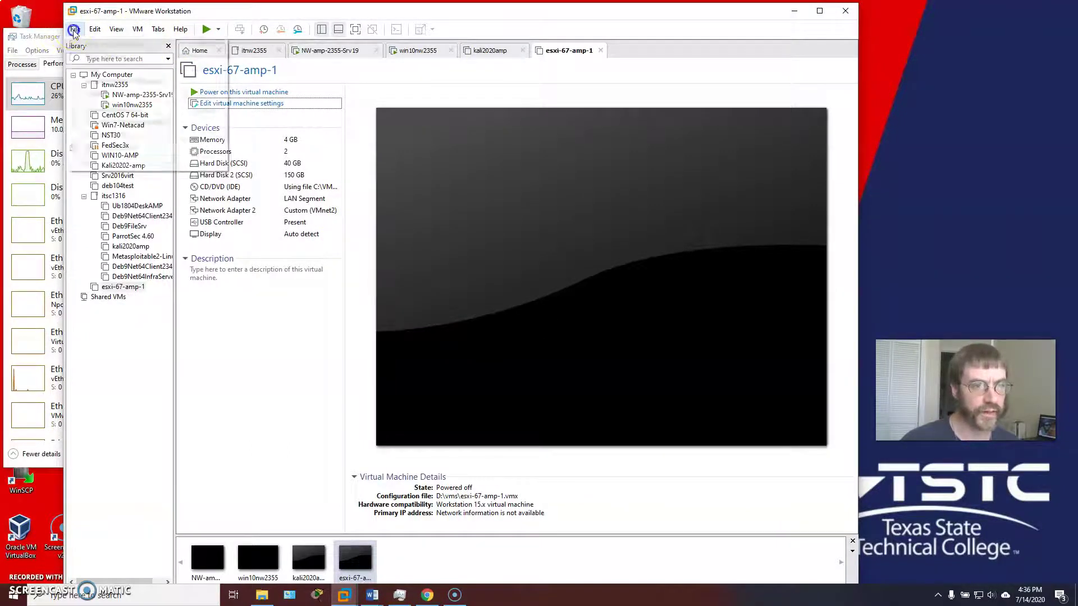
click(94, 30)
click(137, 30)
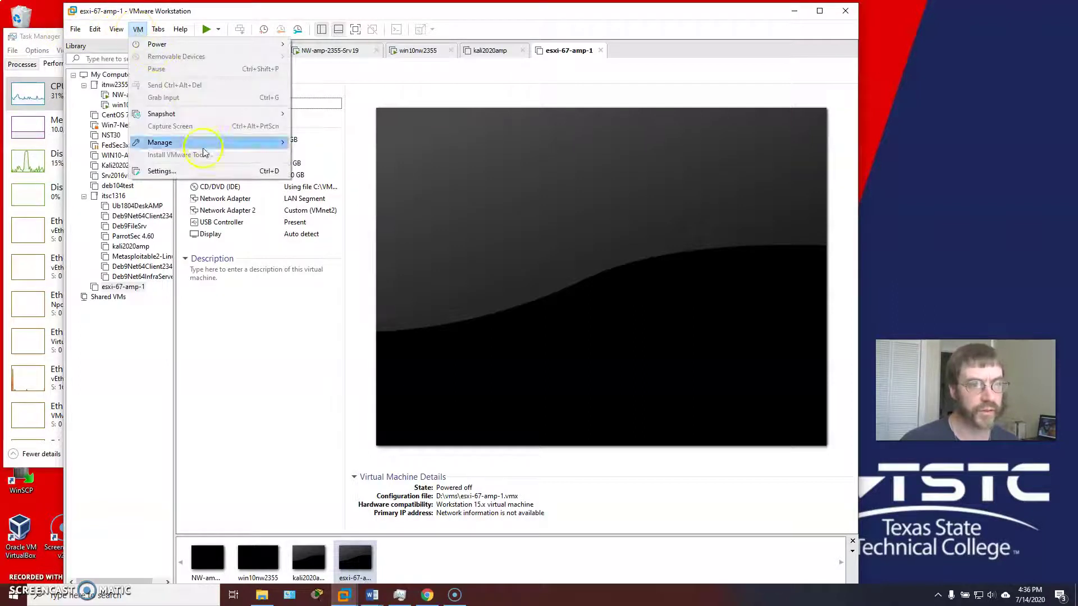
mouse_move(267, 145)
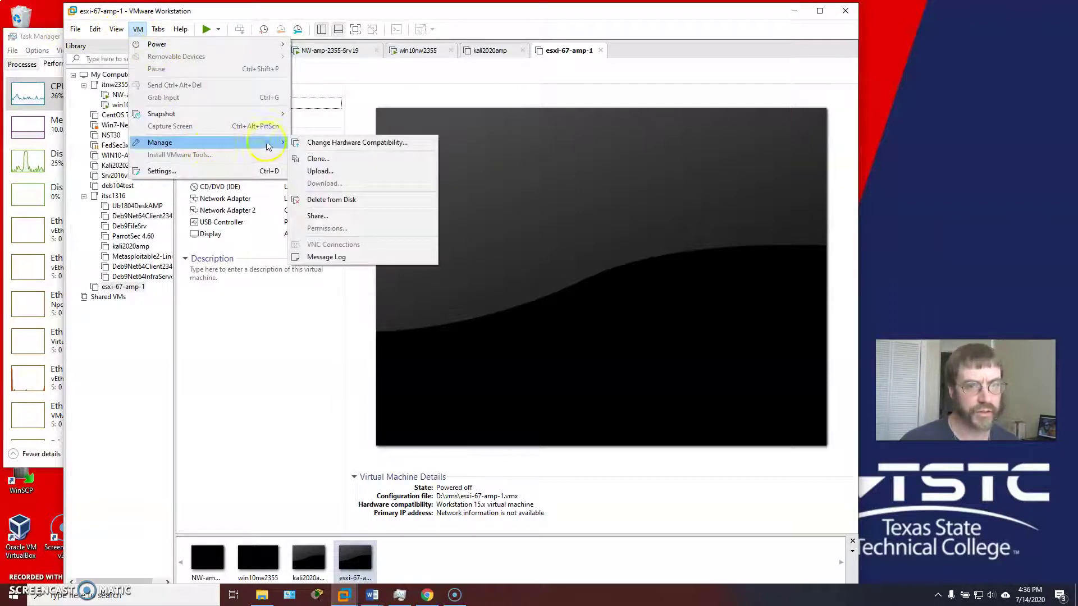
click(355, 160)
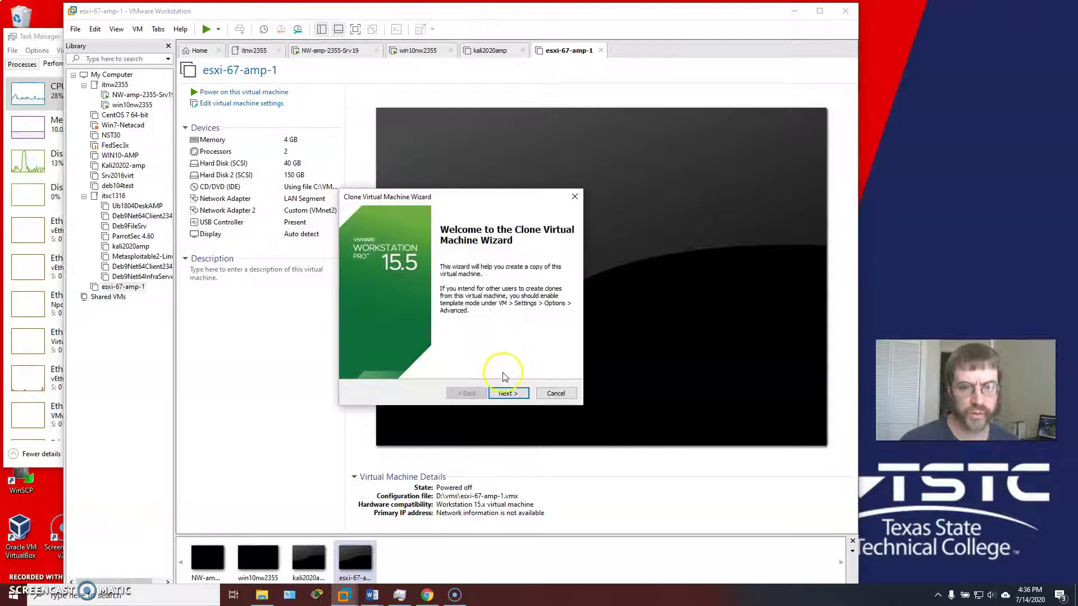
click(507, 392)
click(386, 308)
click(506, 394)
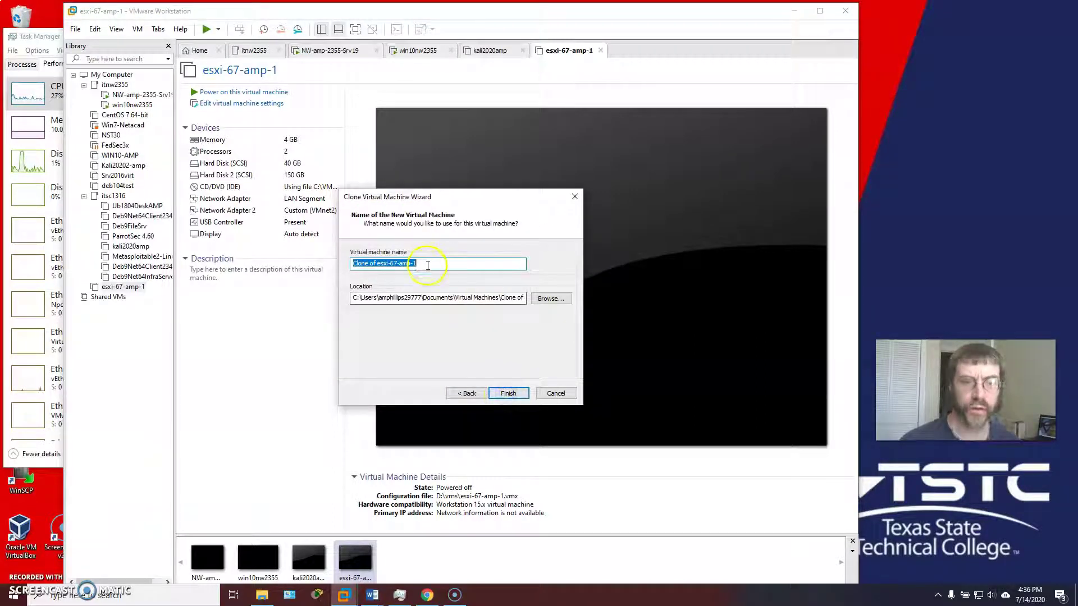
- Name the new virtual machine esxi-67-amp-2
drag(377, 263, 352, 263)
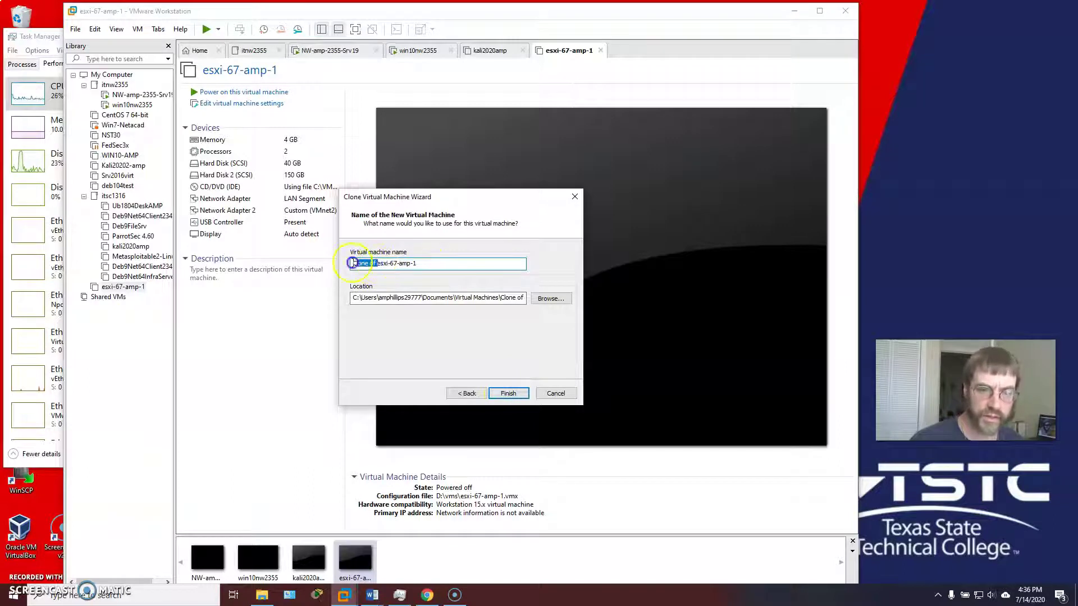
key(Delete)
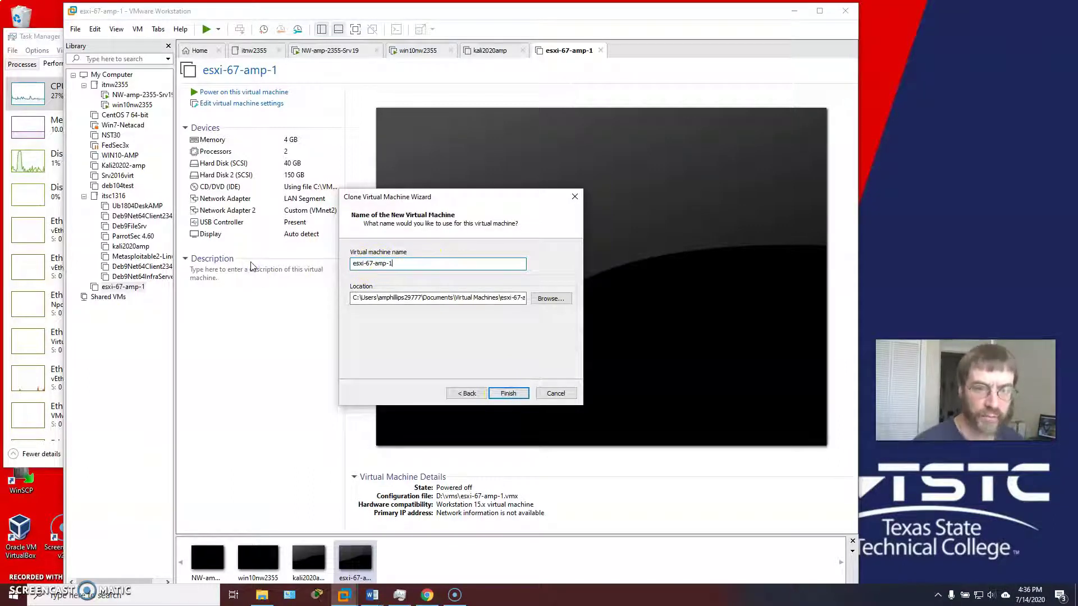
click(508, 299)
key(End)
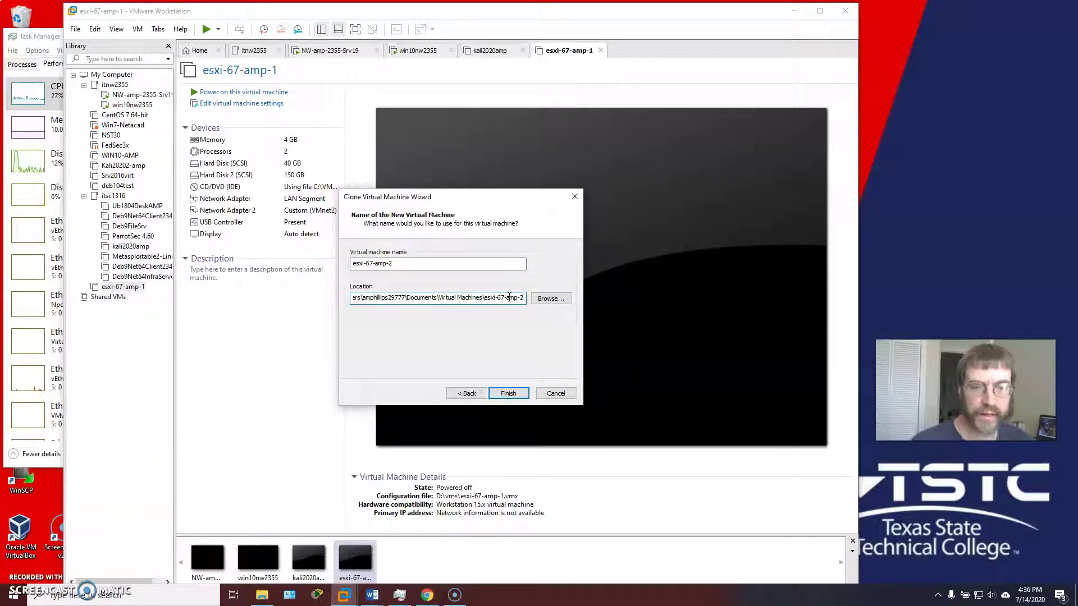
- Choose the vms folder on New Volume (D:) as the clone's location and try to finish the wizard with it
click(548, 298)
scroll(538, 298, up, 3)
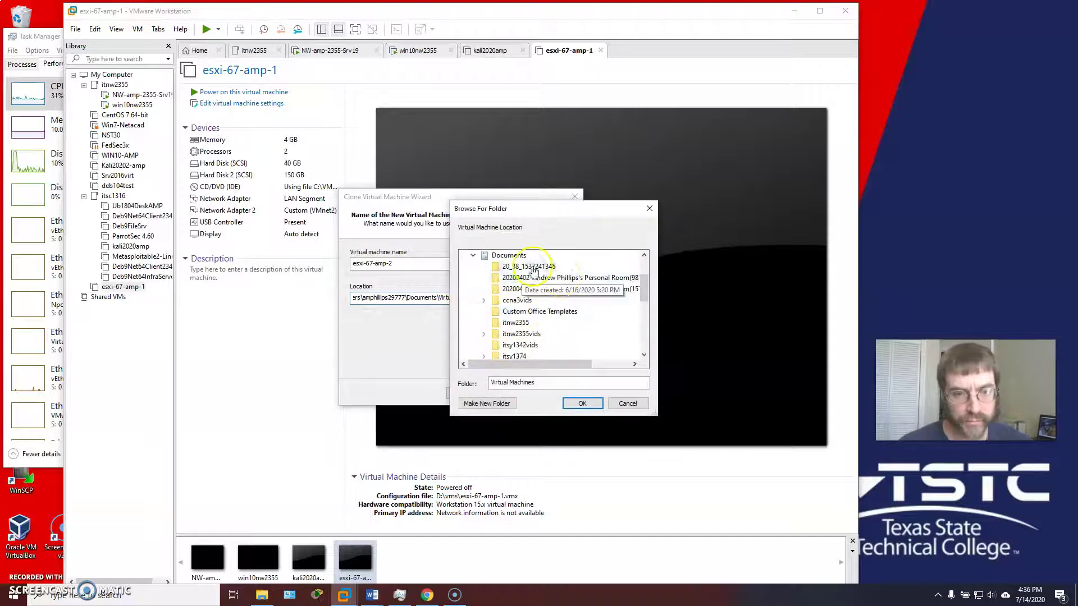
scroll(539, 292, down, 5)
click(496, 334)
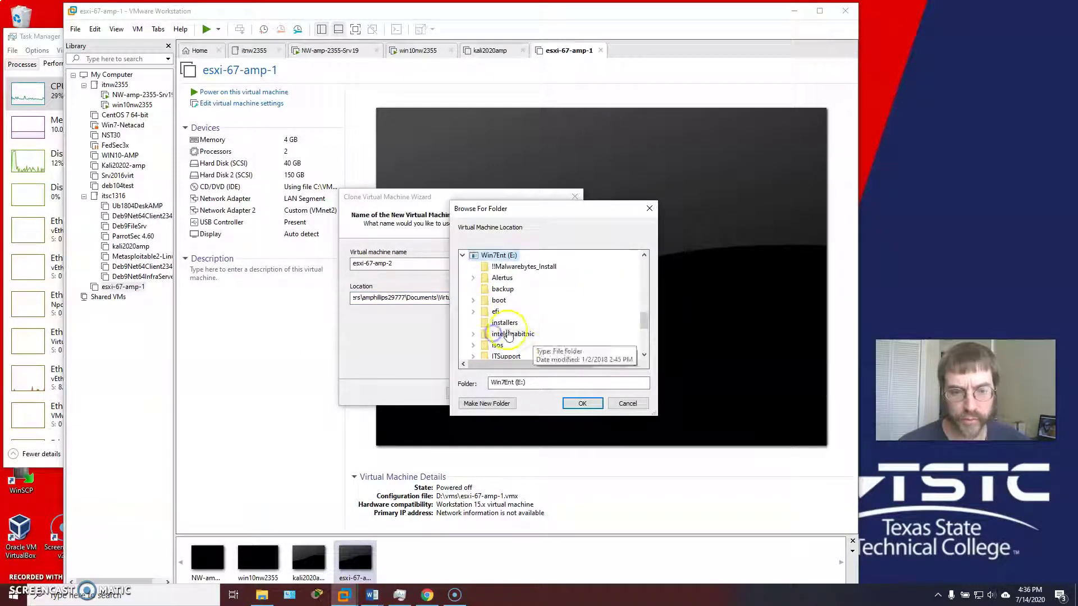
scroll(464, 258, up, 3)
click(519, 325)
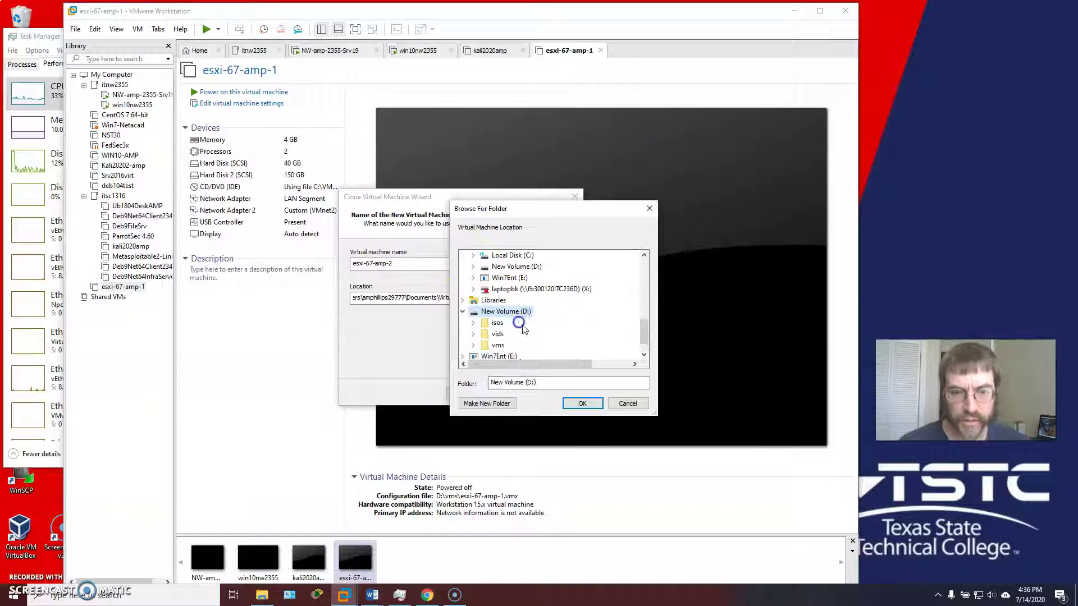
double_click(497, 345)
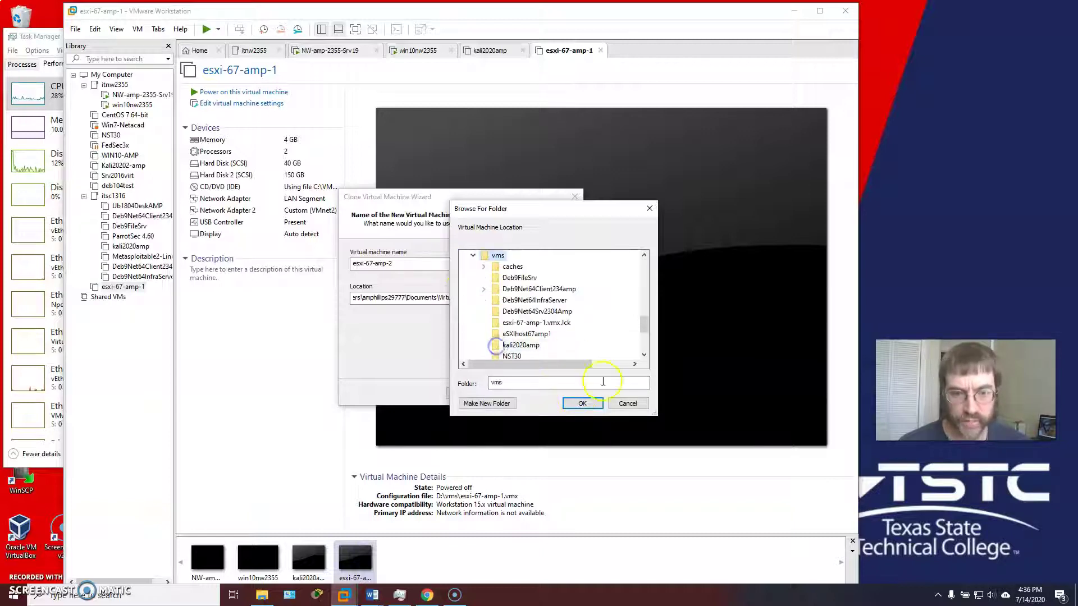
click(583, 407)
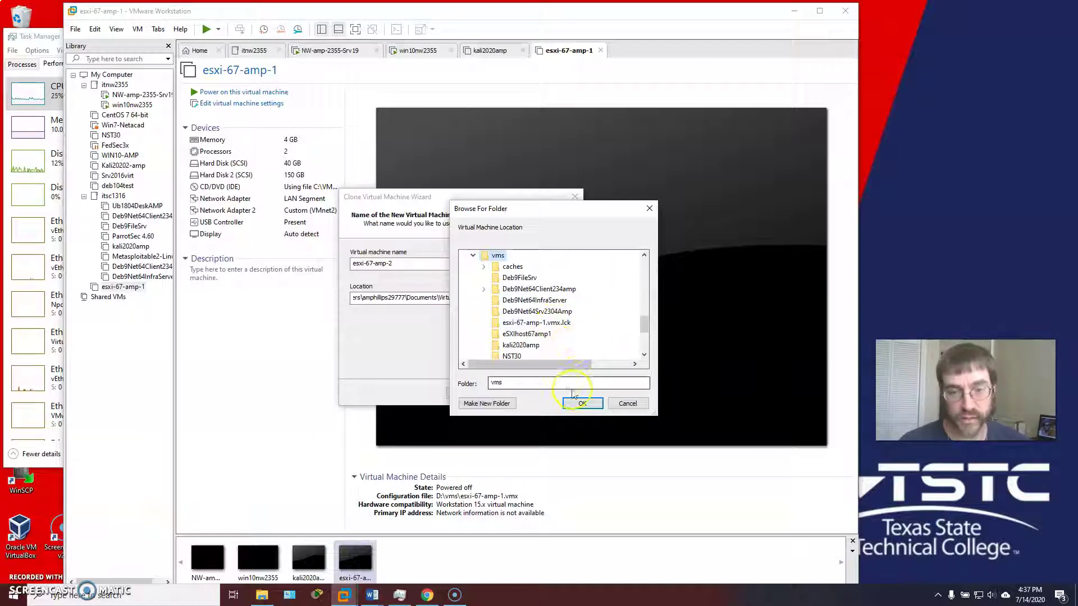
click(576, 410)
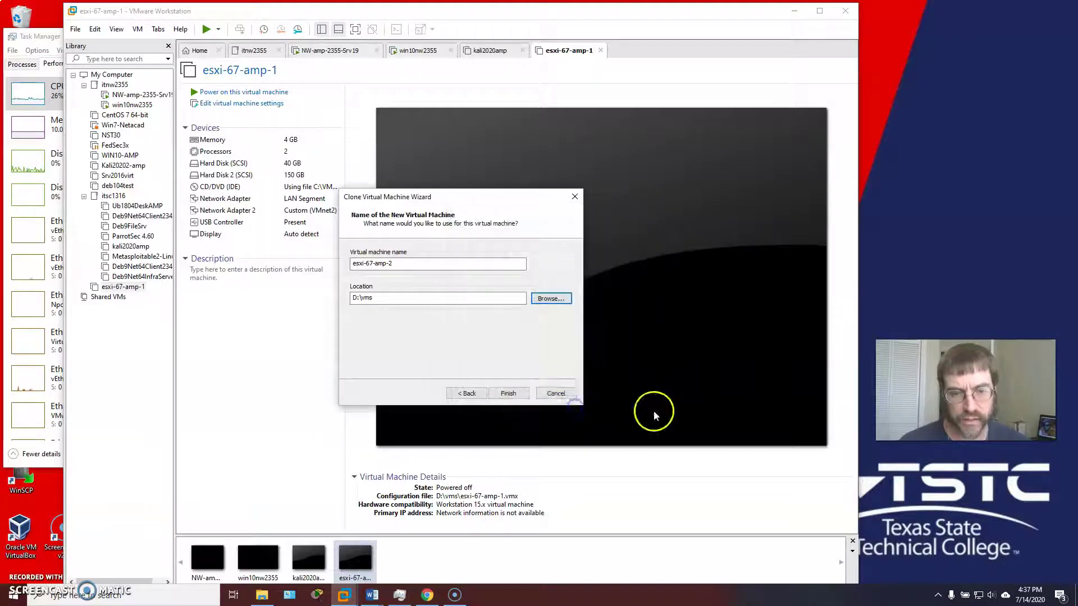
click(511, 393)
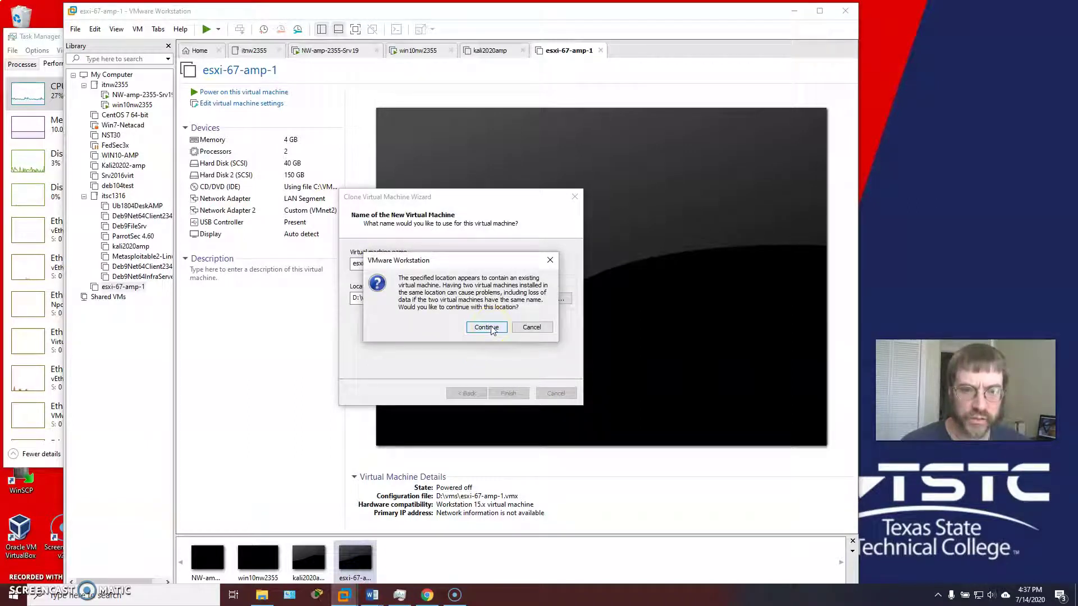
click(533, 329)
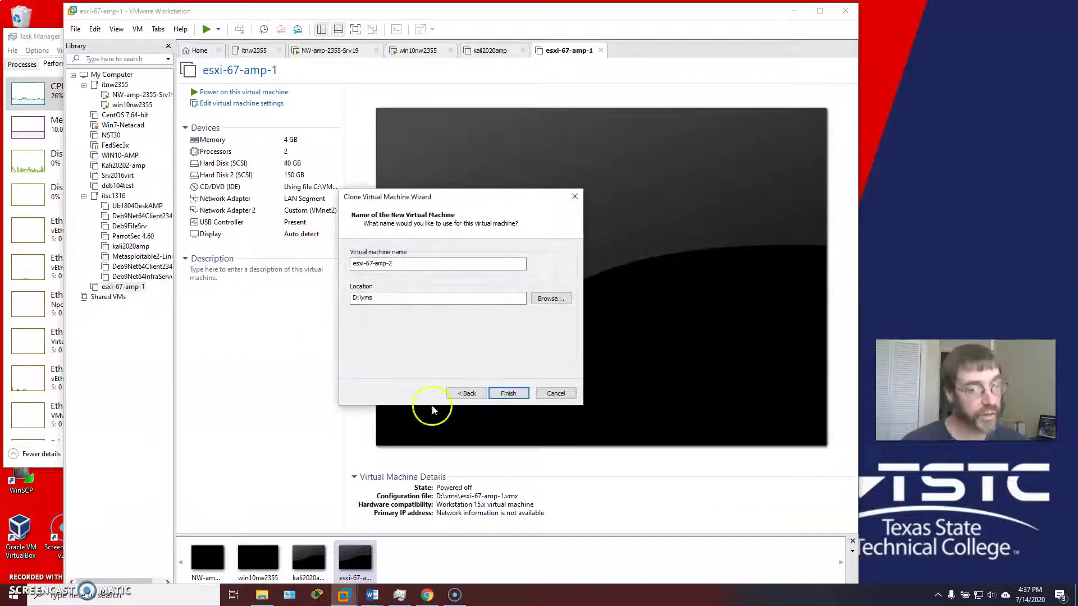
- Extend the clone's location to D:\vms\esxi-67-amp-2 and create the full clone
click(416, 299)
click(403, 300)
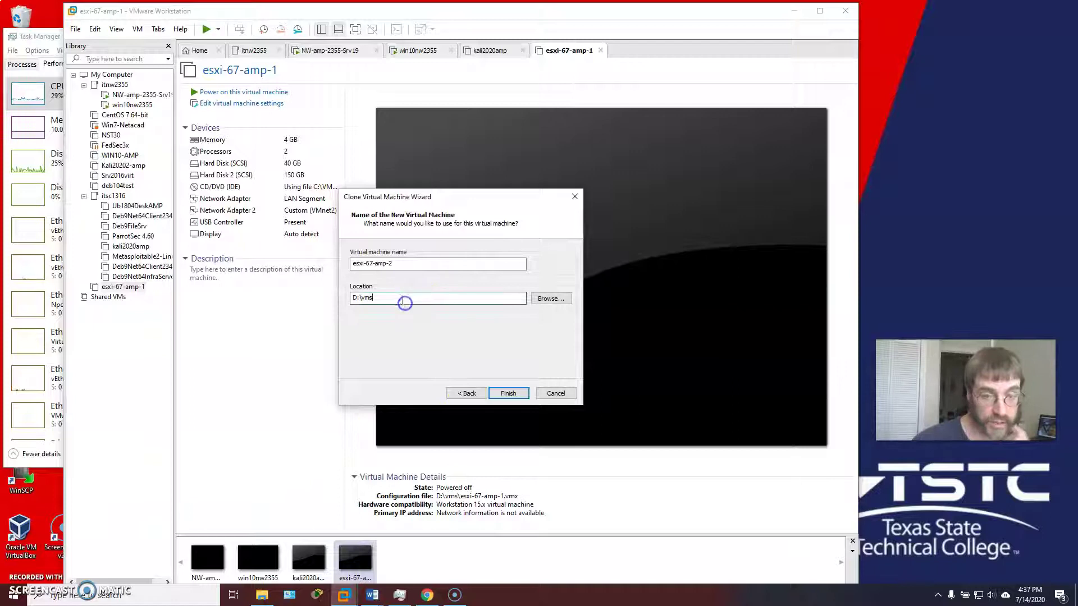
text(\)
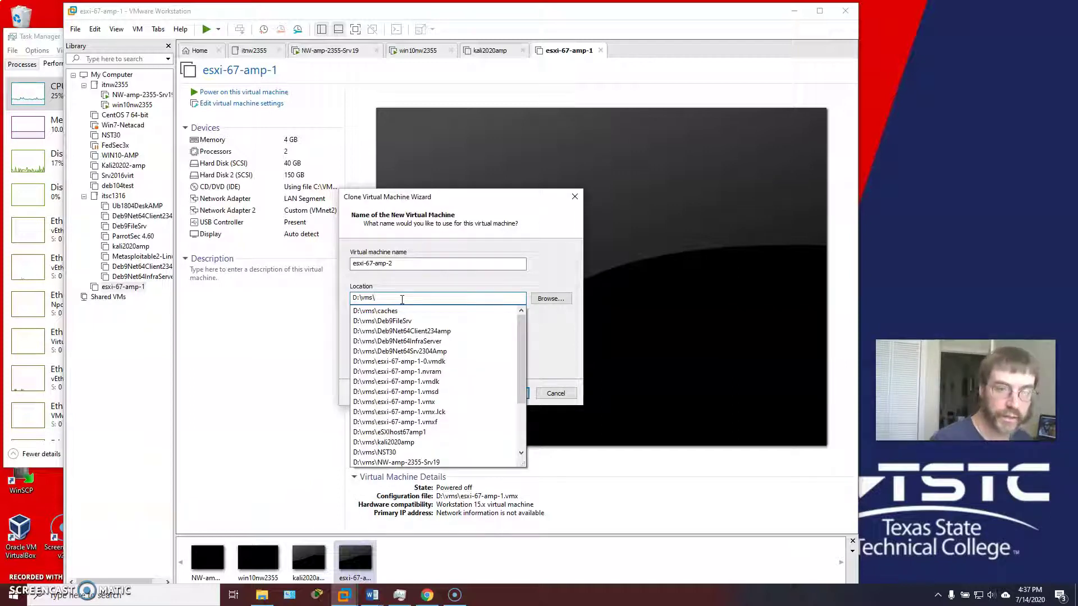
text(esxi)
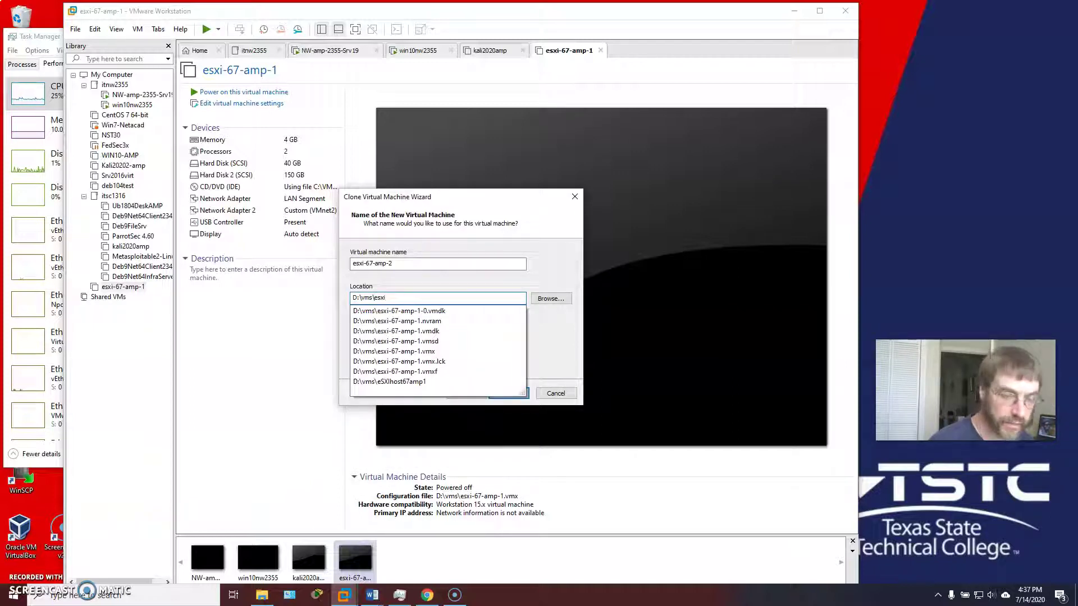
text(-67-amp-2)
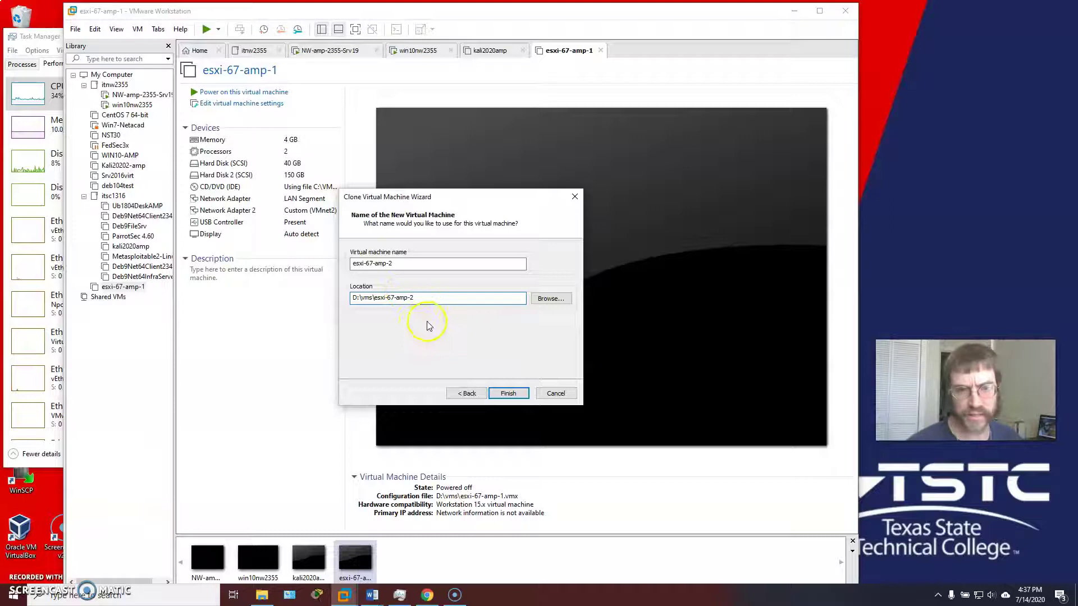
click(508, 394)
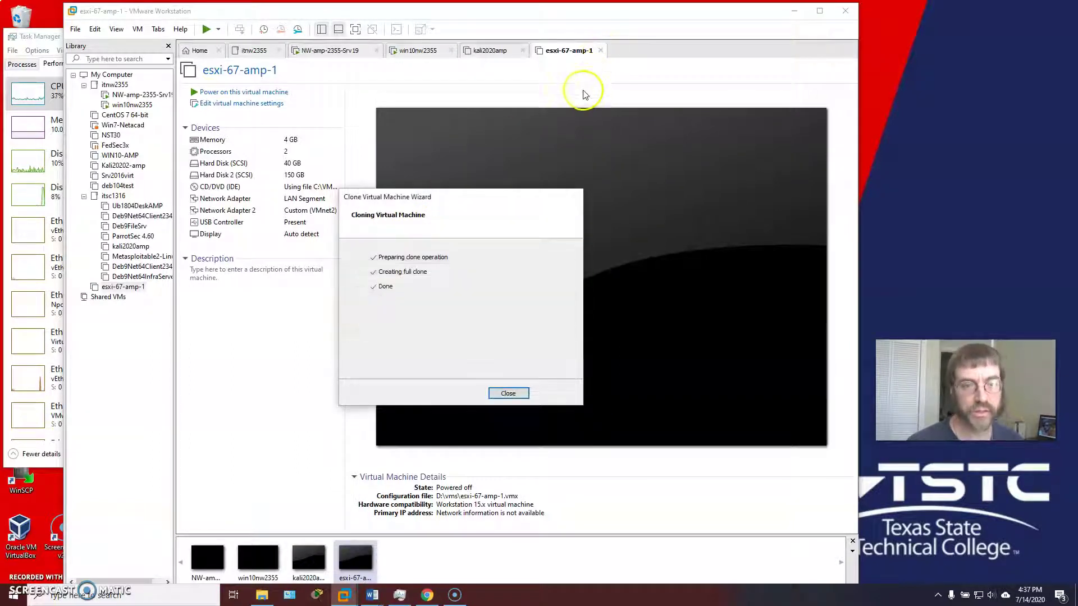
- Close the finished clone wizard and the open tab of the esxi-67-amp-1 virtual machine
click(509, 393)
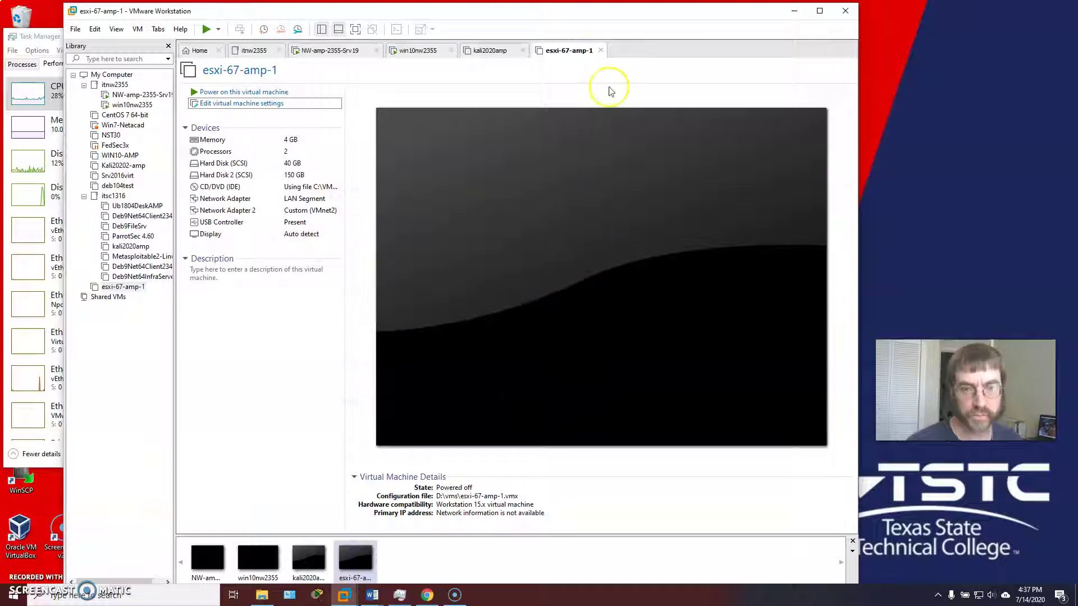
click(601, 52)
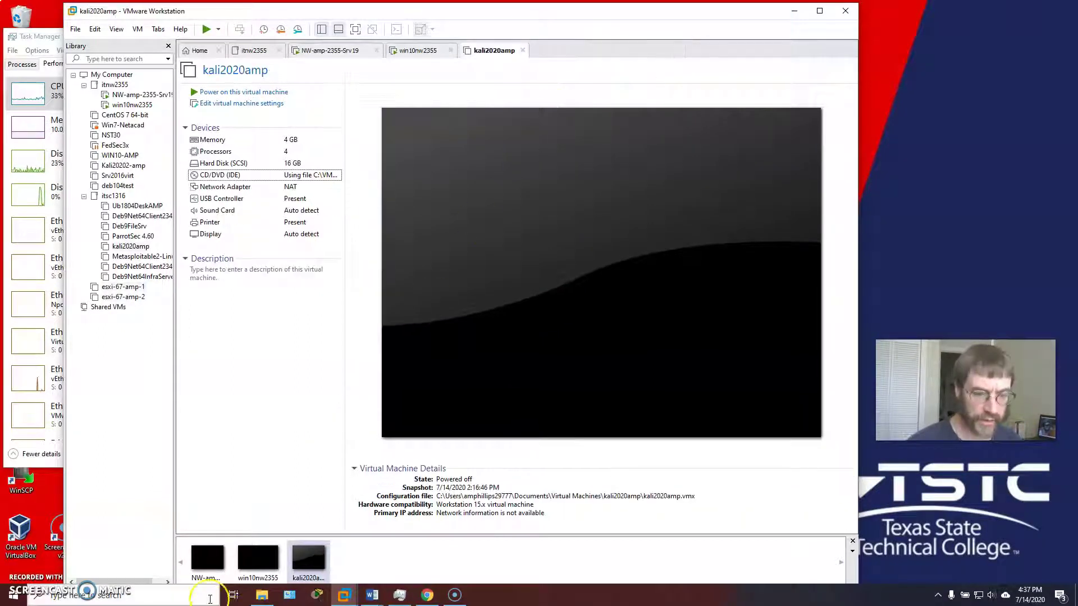
- Switch to File Explorer and create a folder named esxi-67-amp-1 in the vms folder on New Volume (D:)
click(262, 594)
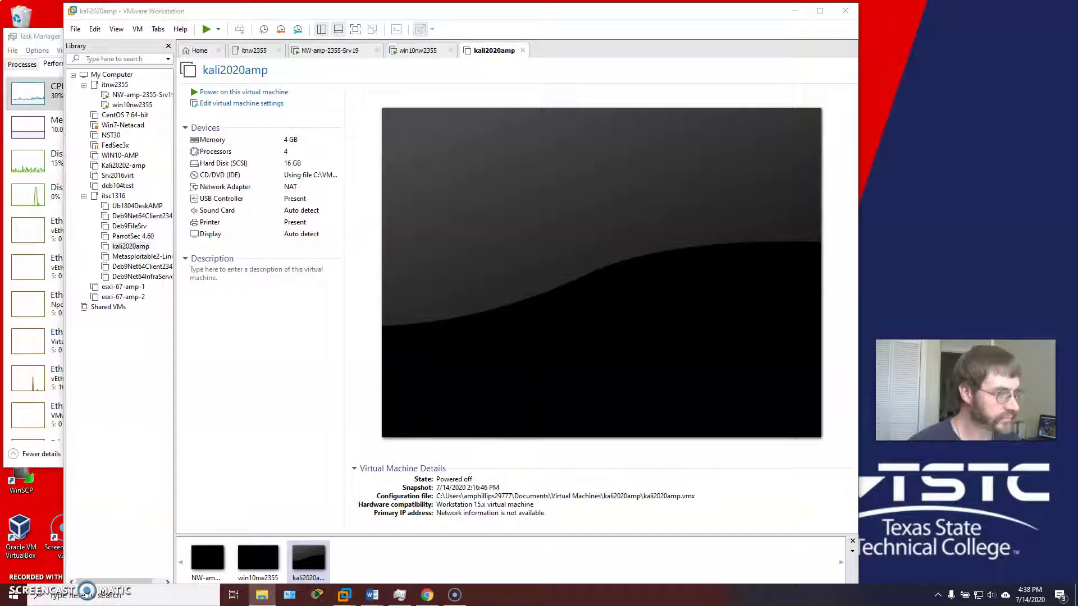
click(220, 174)
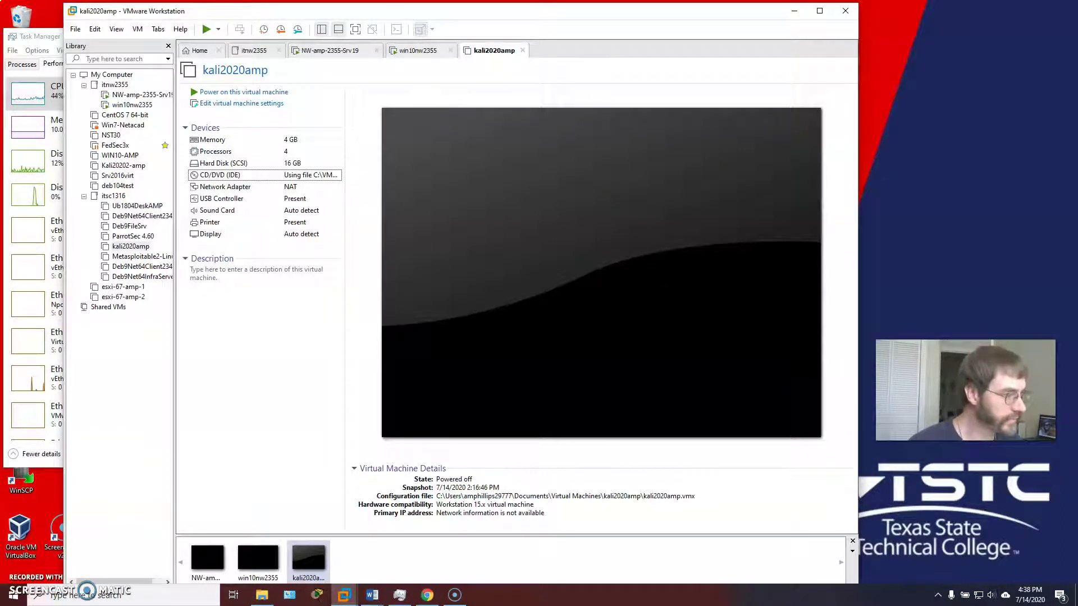
key(alt+Tab)
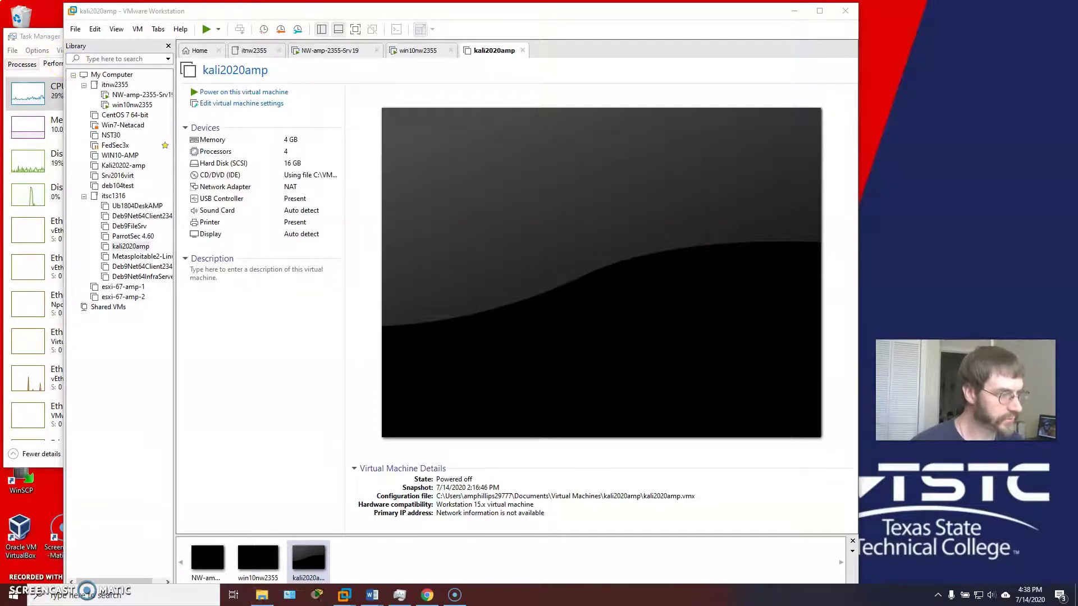
click(261, 595)
drag(426, 80, 510, 55)
right_click(644, 321)
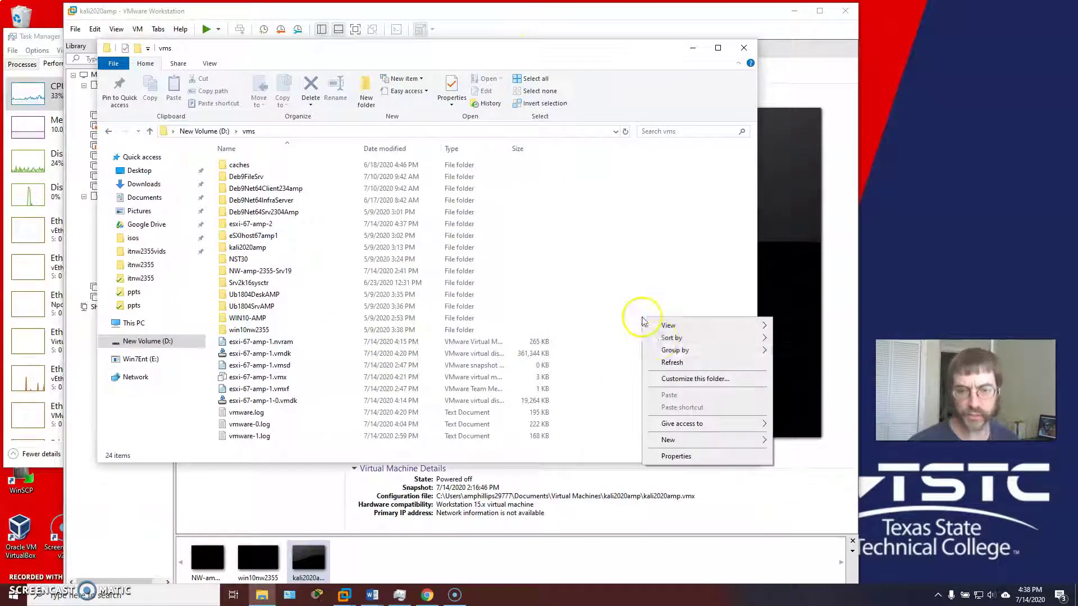
click(700, 444)
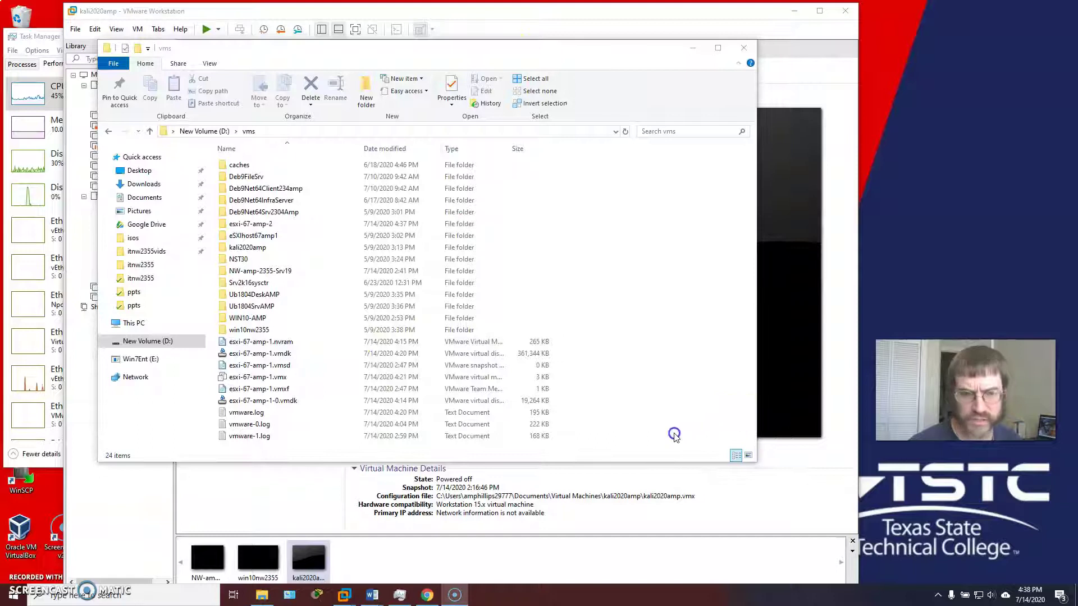
right_click(548, 292)
mouse_move(662, 418)
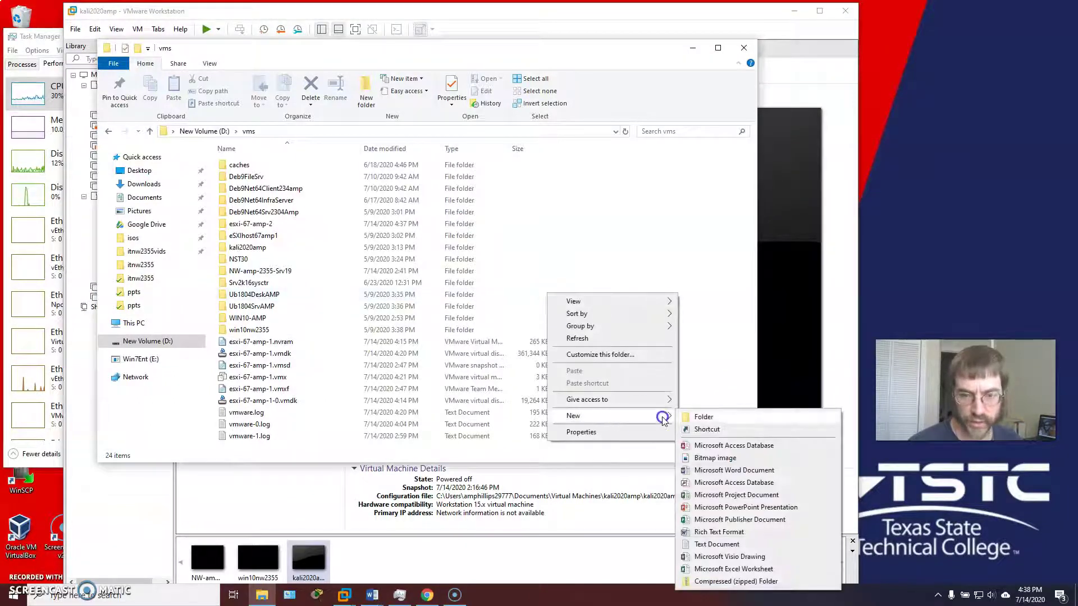
click(696, 416)
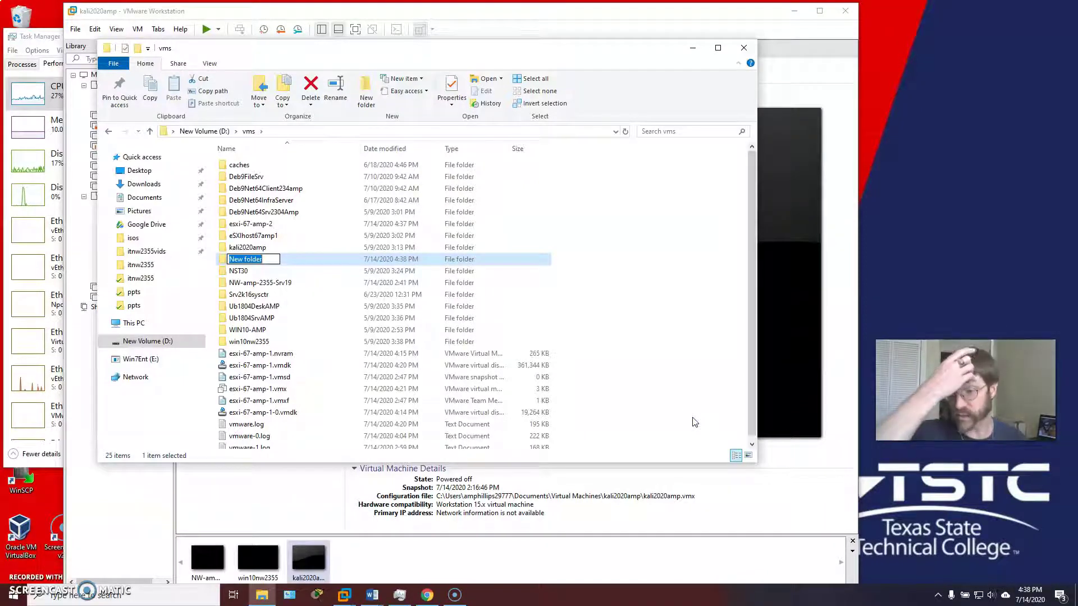
text(esxi-67-amp-1)
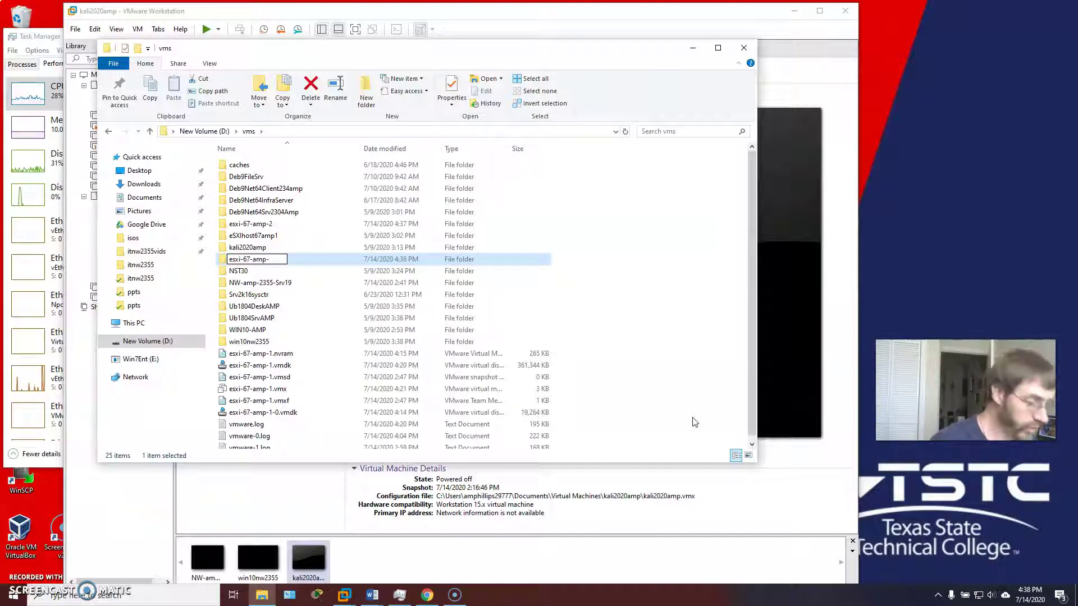
- Return the vms folder listing to the Details view
click(271, 354)
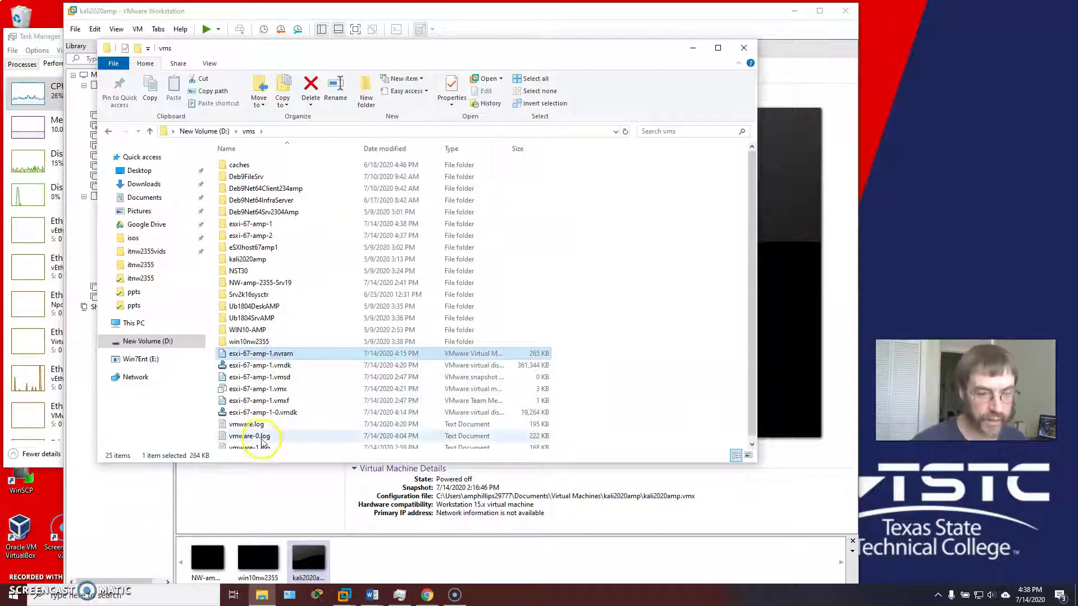
scroll(279, 431, down, 3)
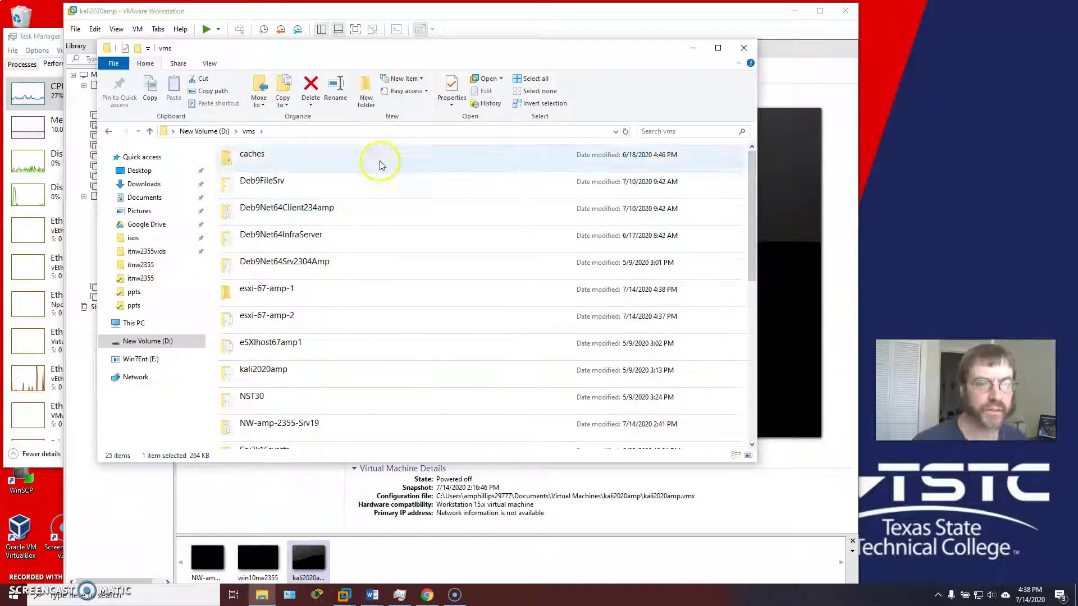
click(210, 64)
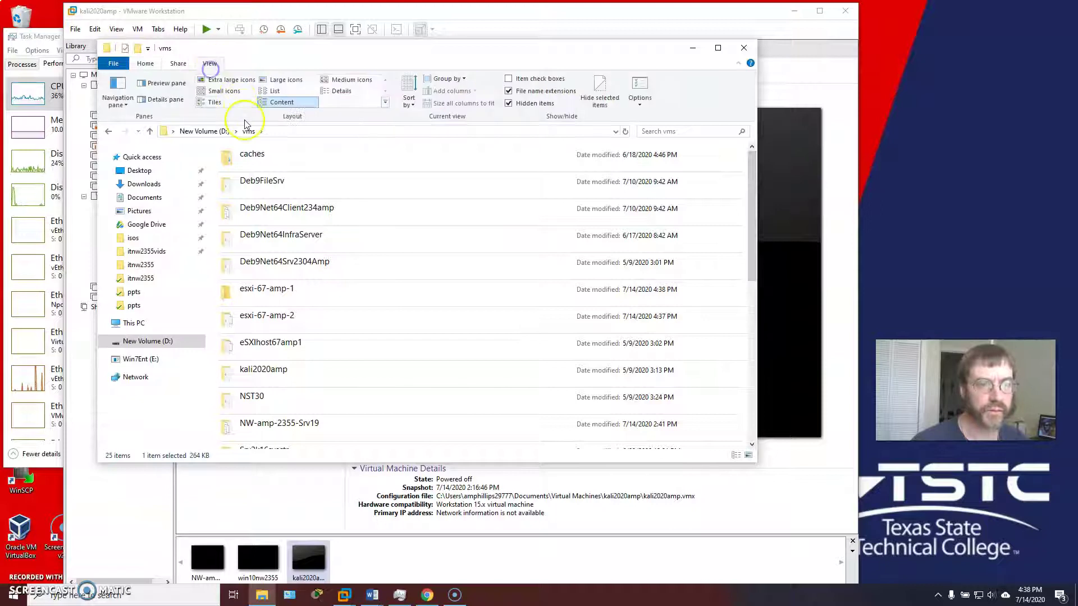
click(267, 92)
click(341, 91)
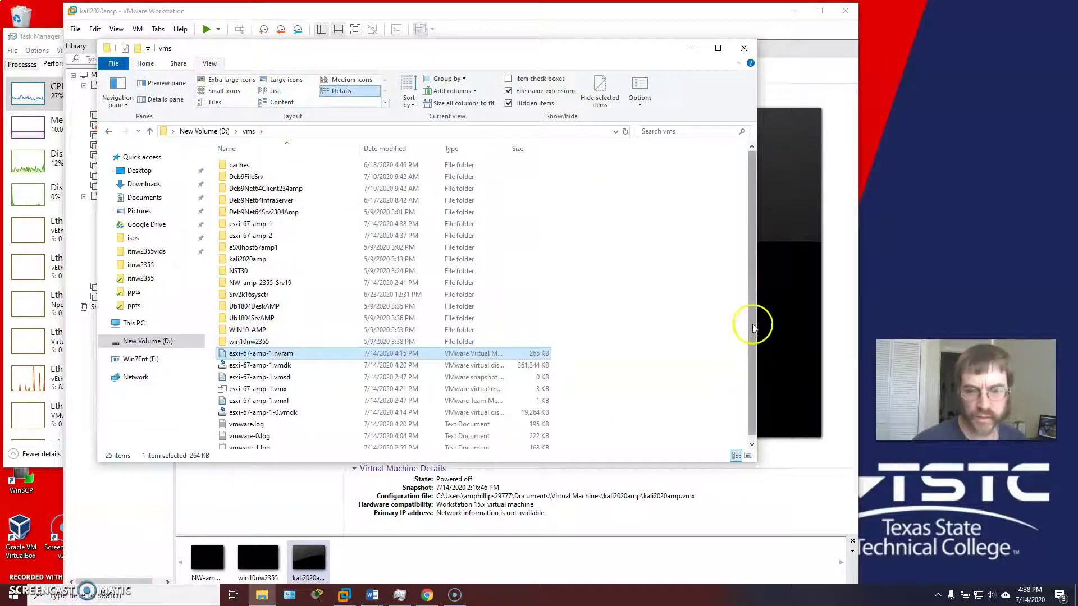
- Move all loose files, from esxi-67-amp-1.nvram through vmware-1.log, into the esxi-67-amp-1 folder and close File Explorer
drag(752, 320, 749, 433)
click(269, 442)
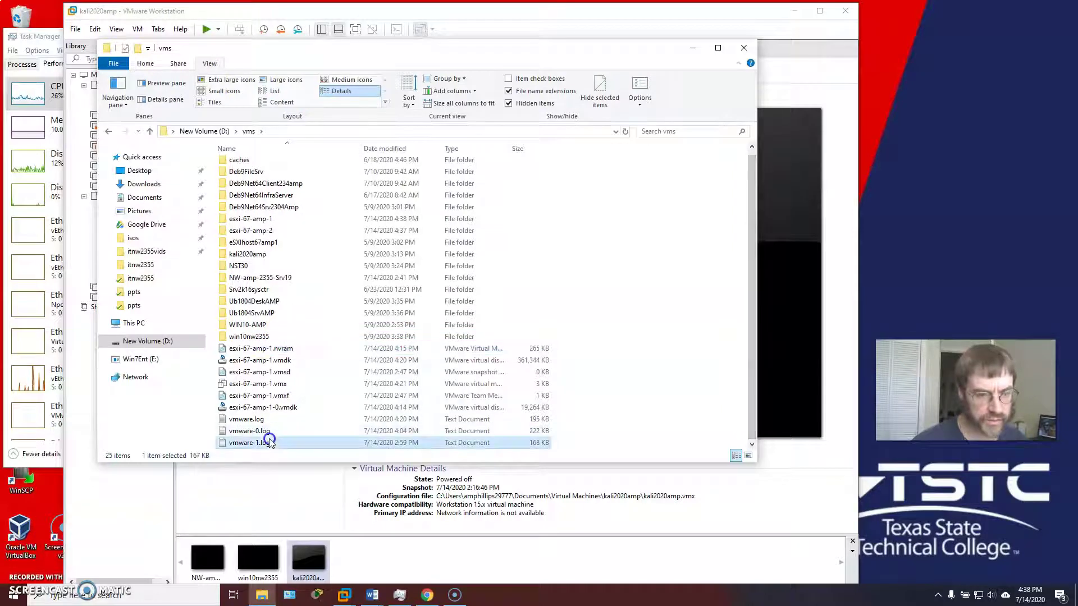
shift+click(253, 348)
drag(244, 354, 271, 219)
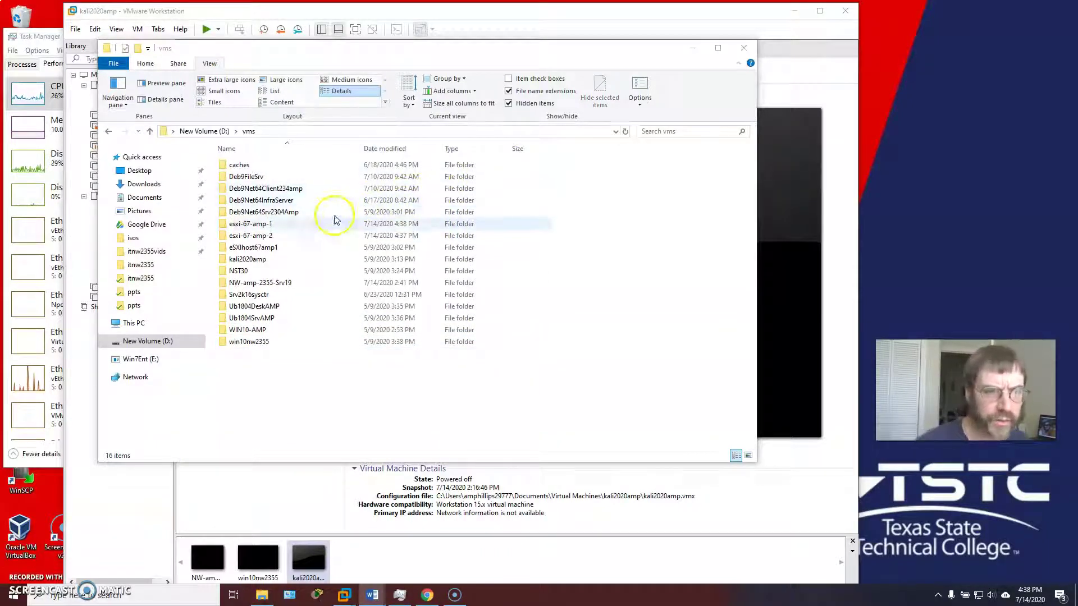
click(743, 48)
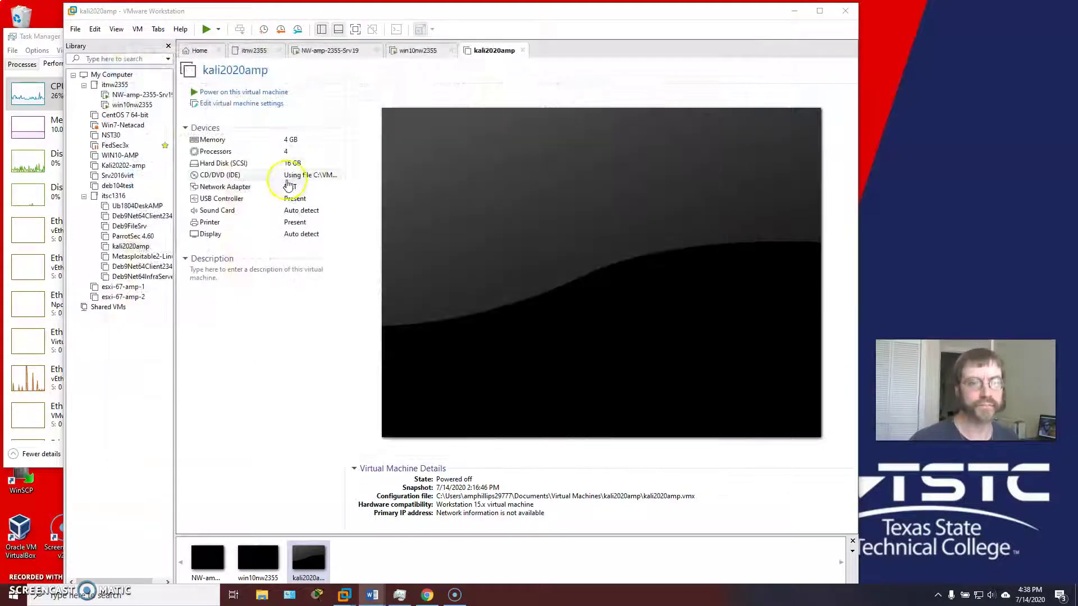
- In VMware Workstation, remove the outdated esxi-67-amp-1 entry from the library and move esxi-67-amp-2 into the itnw2355 folder
click(126, 287)
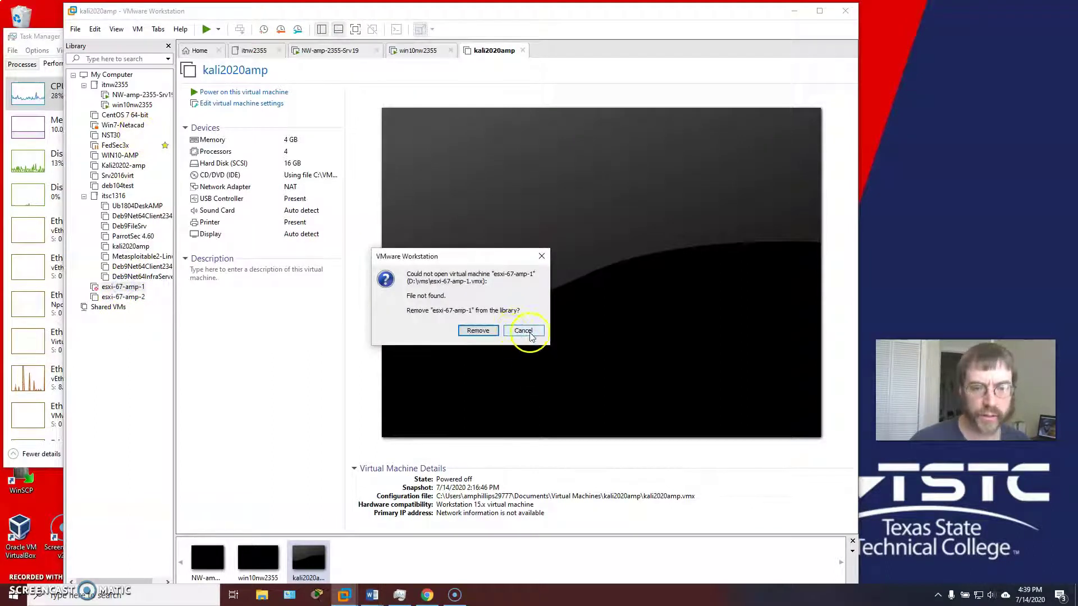
click(481, 331)
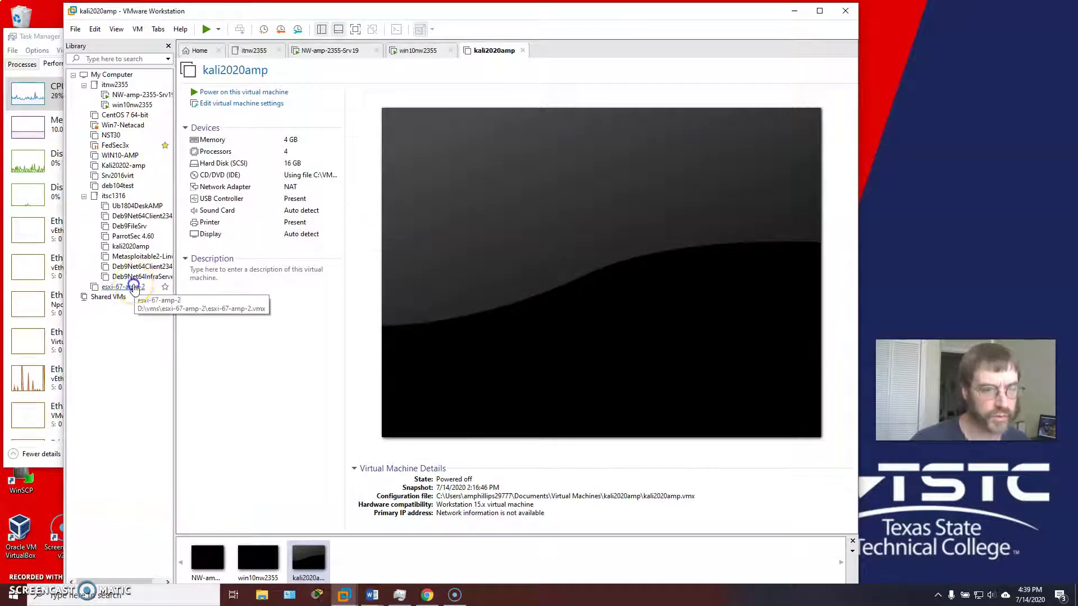
click(123, 85)
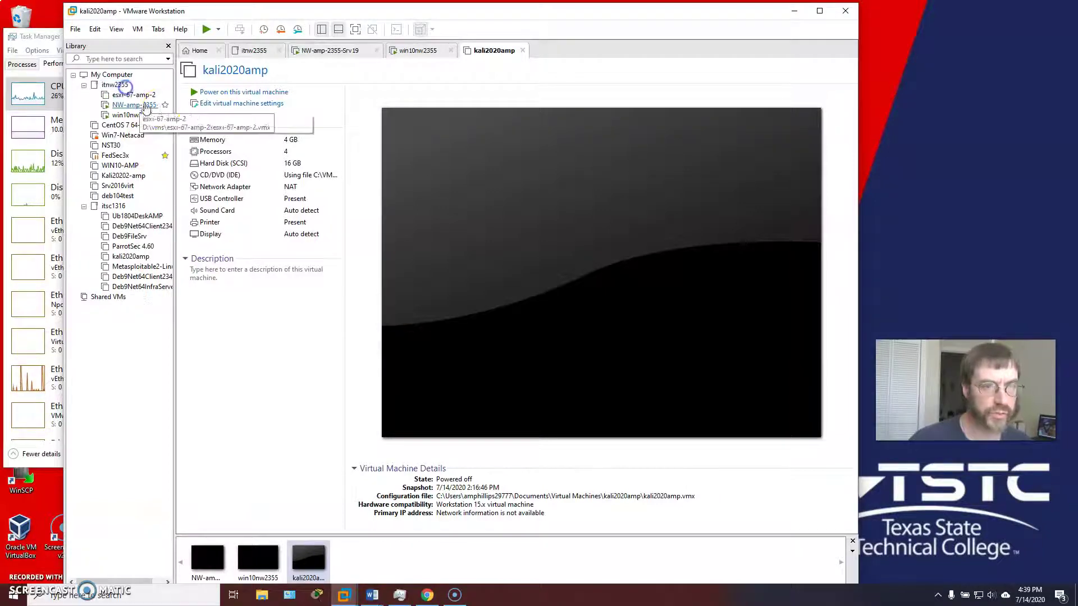
- Open the virtual machine file esxi-67-amp-1.vmx from D:\vms\esxi-67-amp-1
click(76, 29)
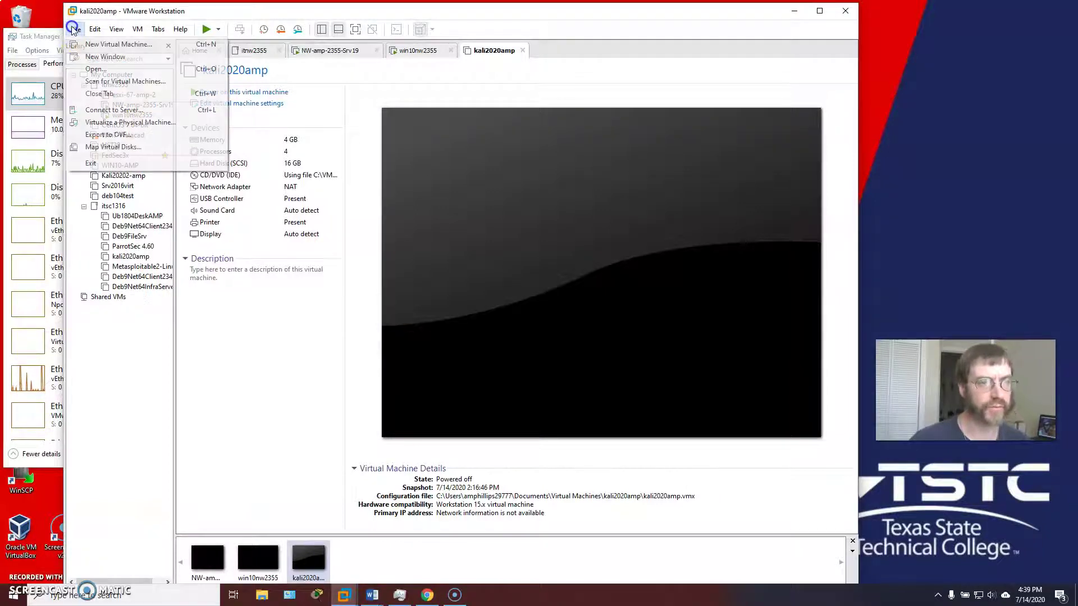
click(106, 69)
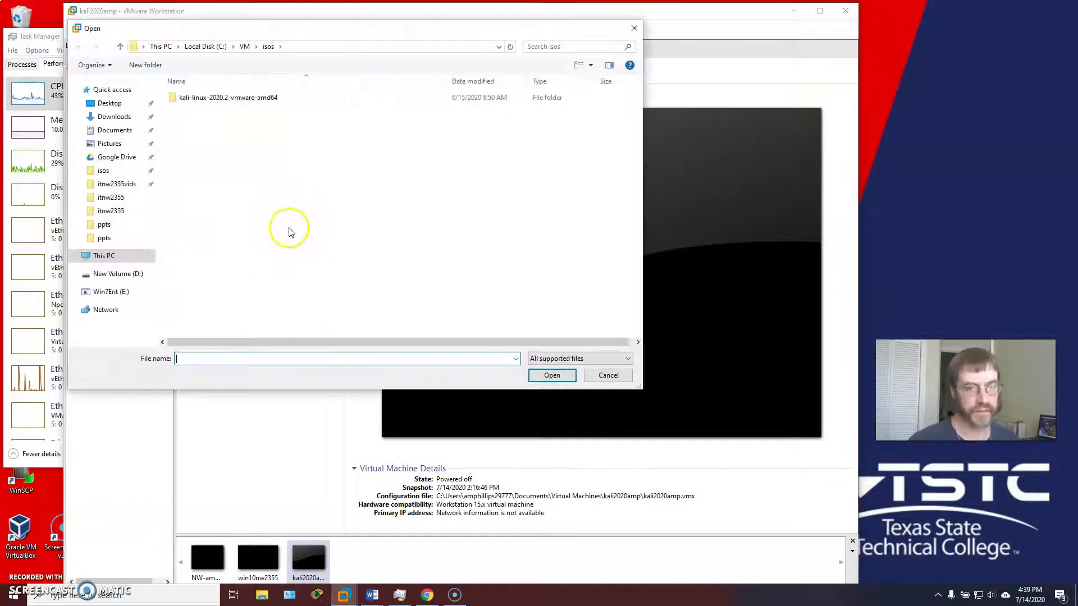
click(110, 271)
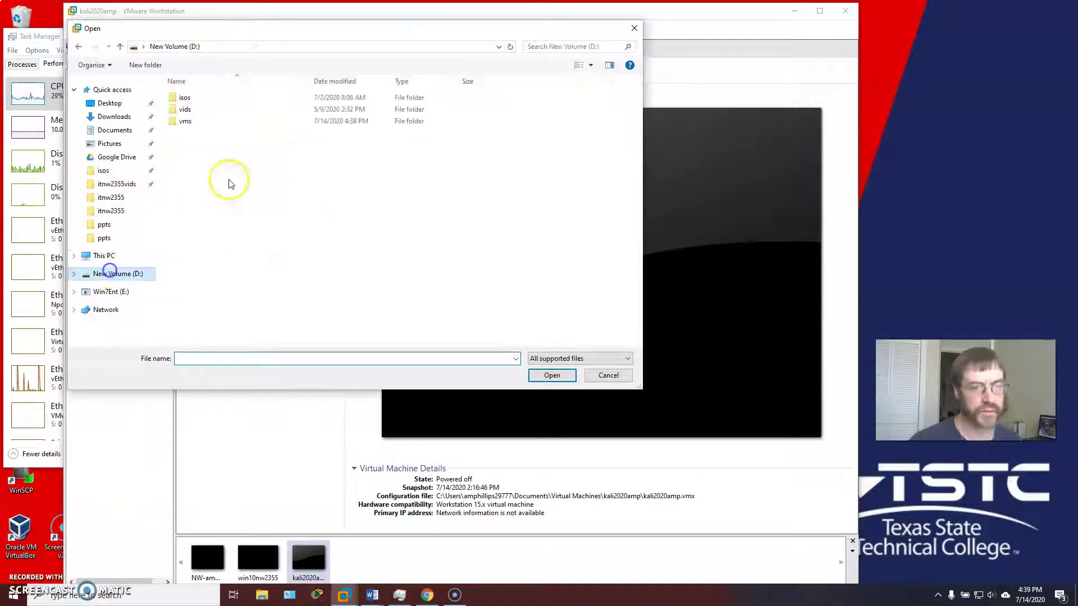
double_click(187, 121)
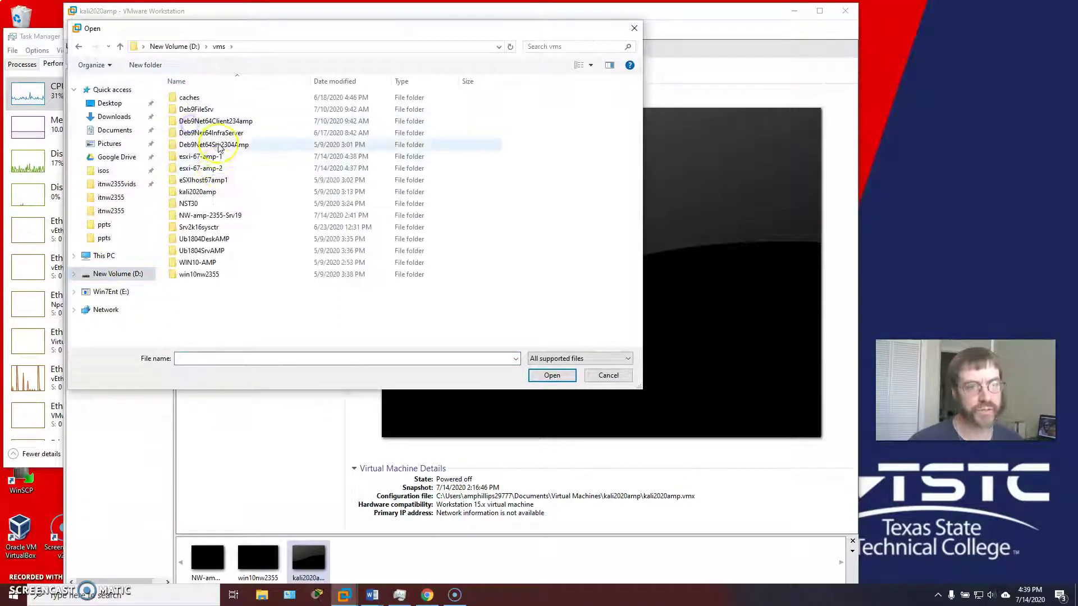
double_click(210, 159)
click(219, 100)
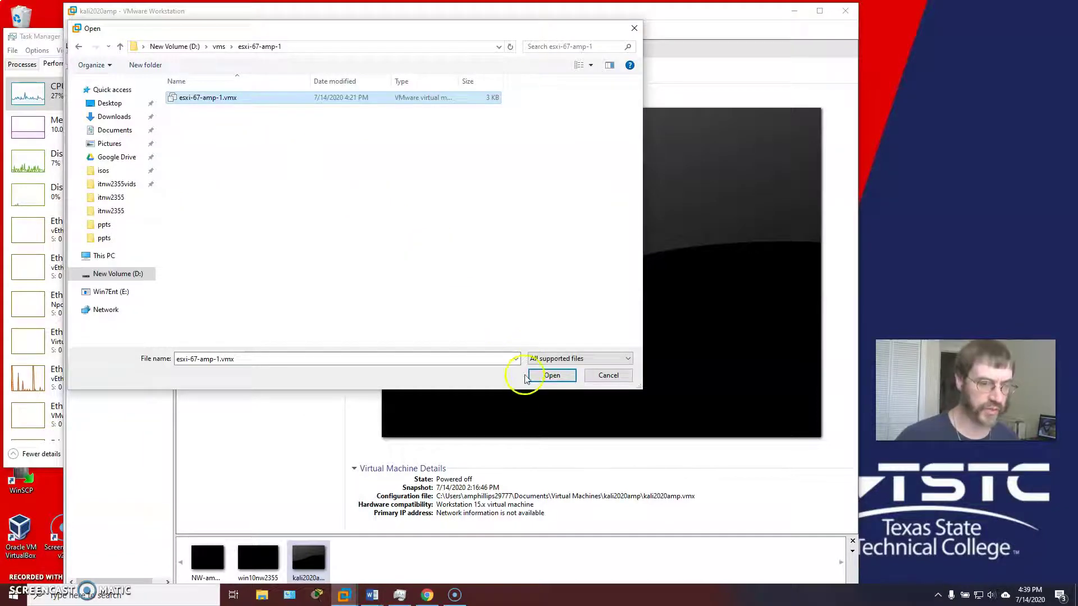
click(548, 374)
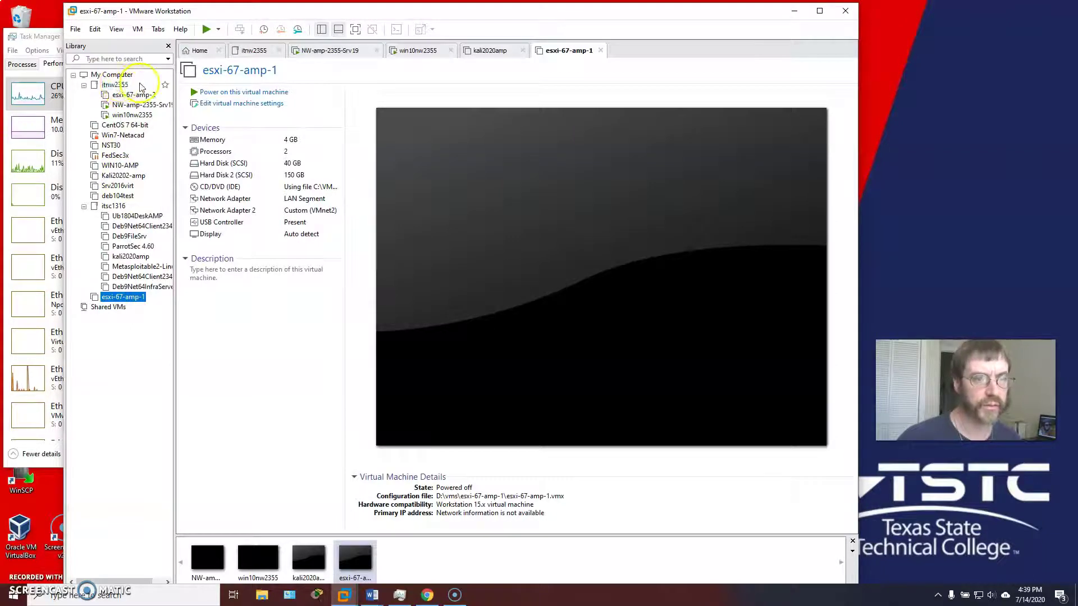
click(115, 85)
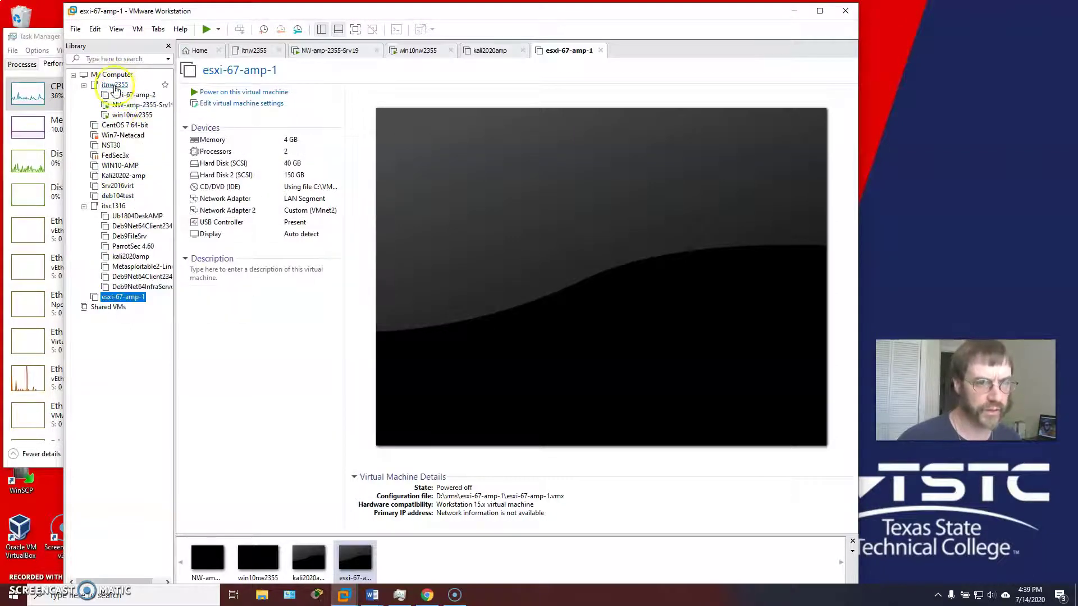
click(116, 299)
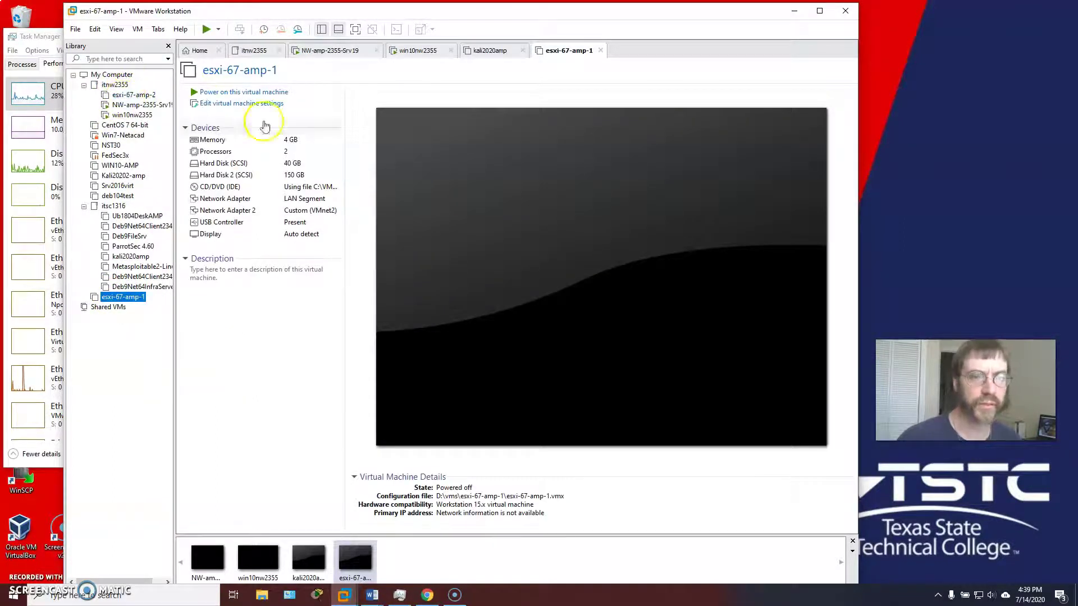
click(232, 414)
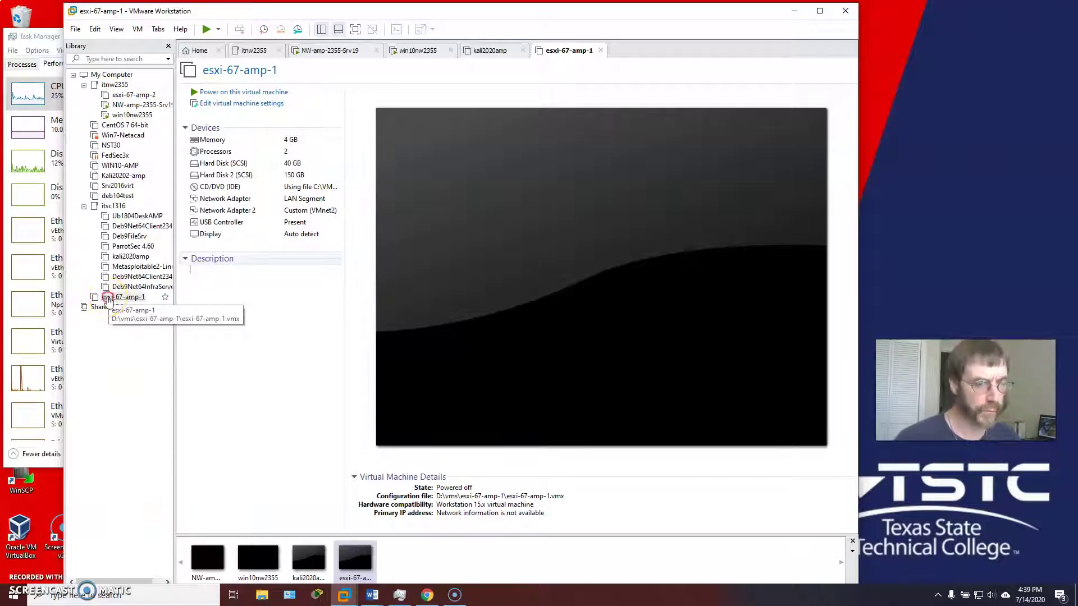
right_click(108, 298)
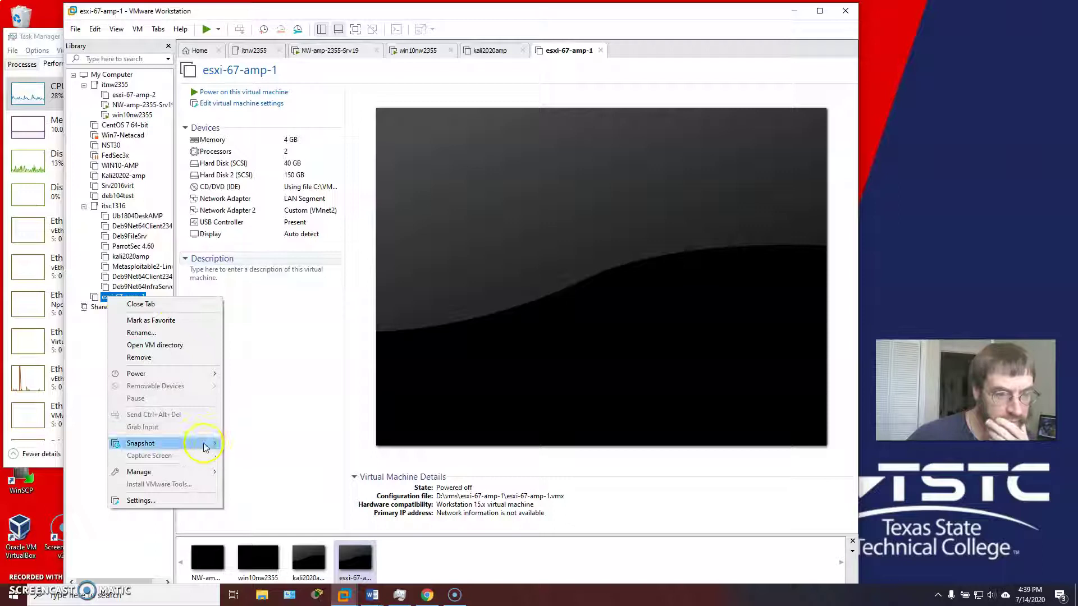
mouse_move(205, 472)
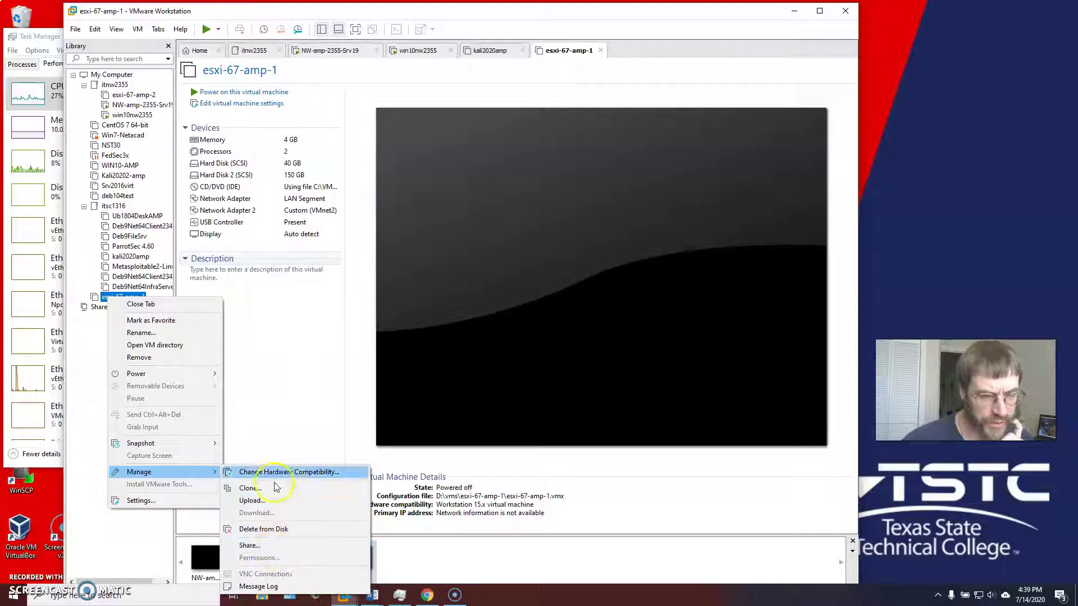
click(281, 442)
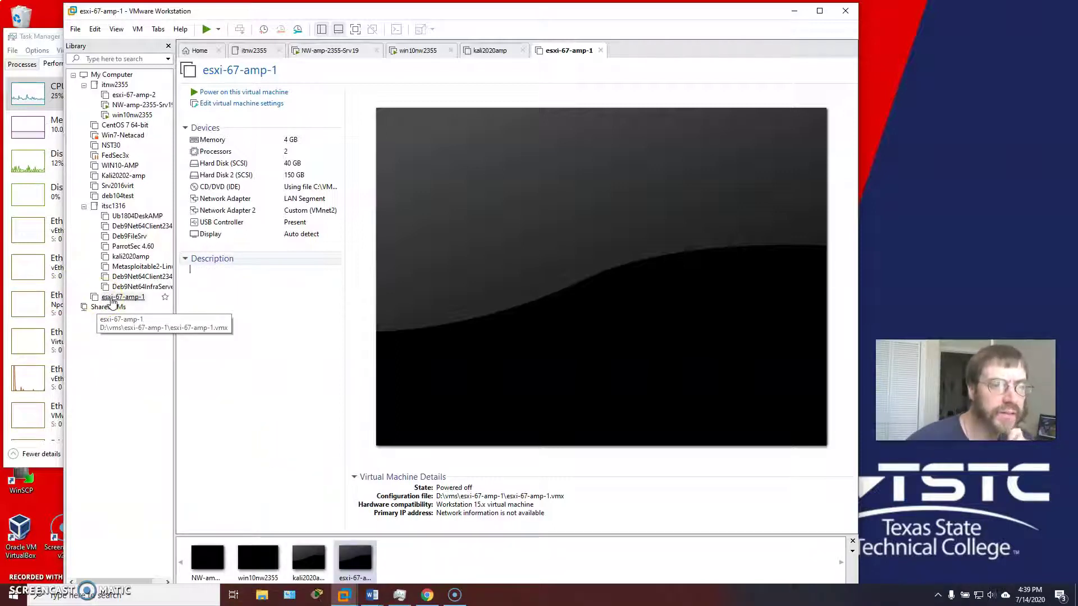
- Move esxi-67-amp-1 into the itnw2355 library folder and select it in that folder's virtual machine list
drag(114, 302, 122, 178)
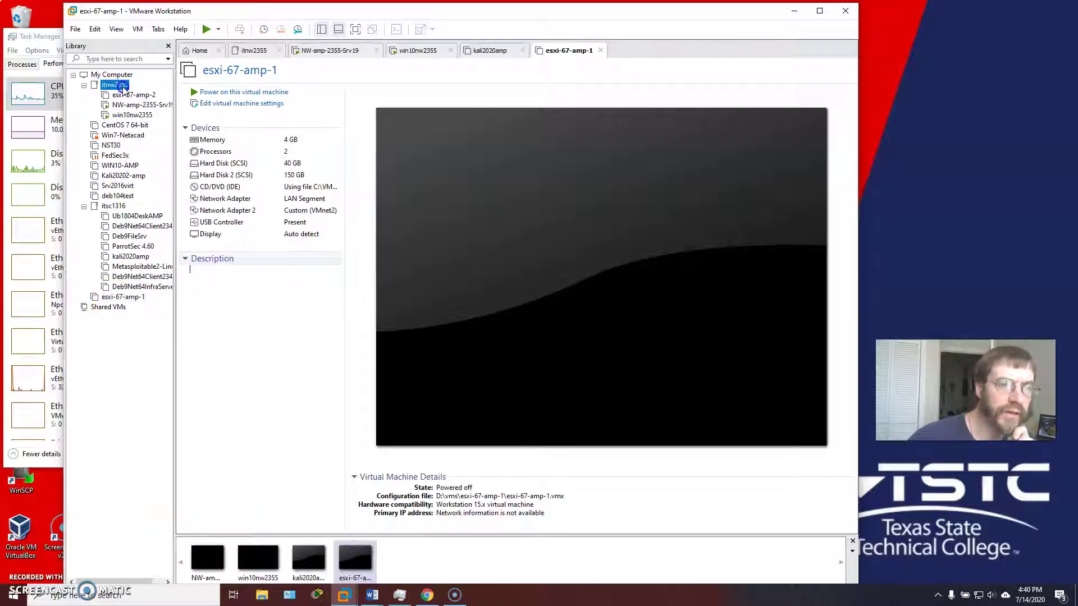
drag(122, 88, 123, 88)
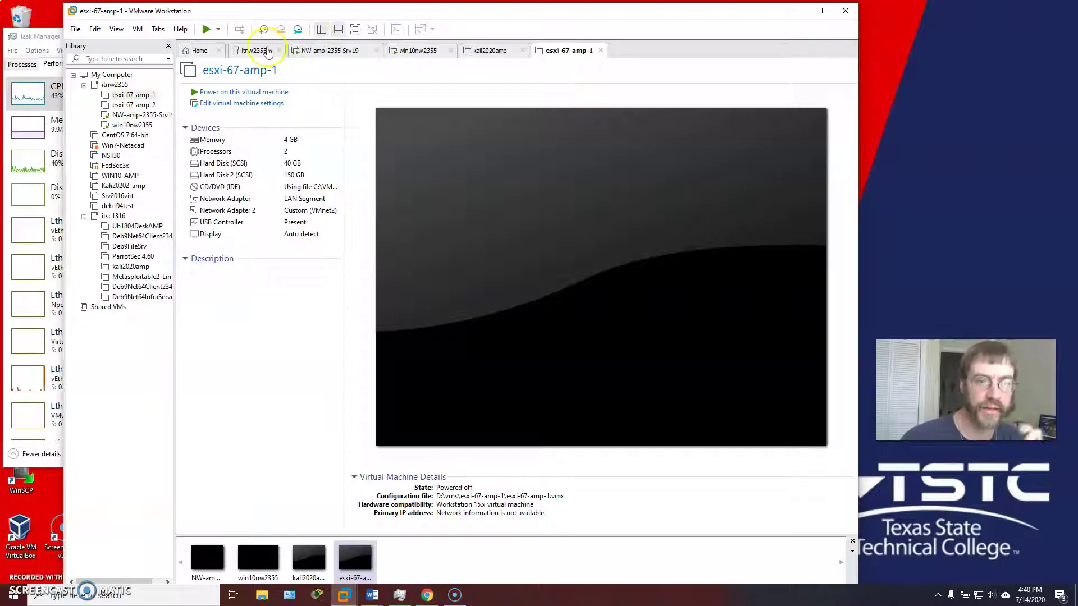
click(268, 52)
click(213, 108)
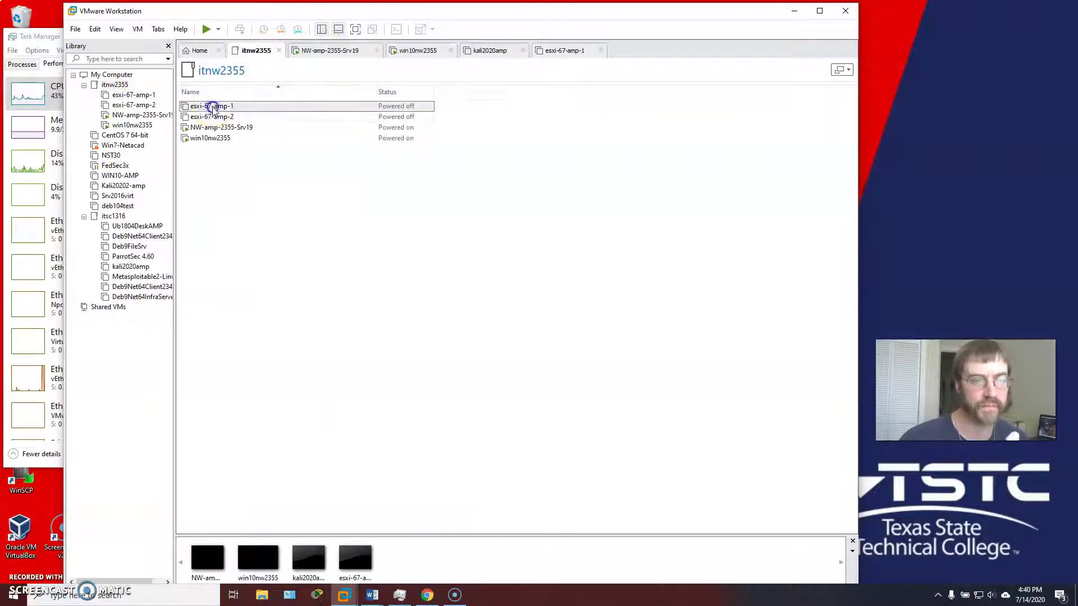
- Power on the esxi-67-amp-1 virtual machine and state that it was moved
click(564, 51)
click(212, 93)
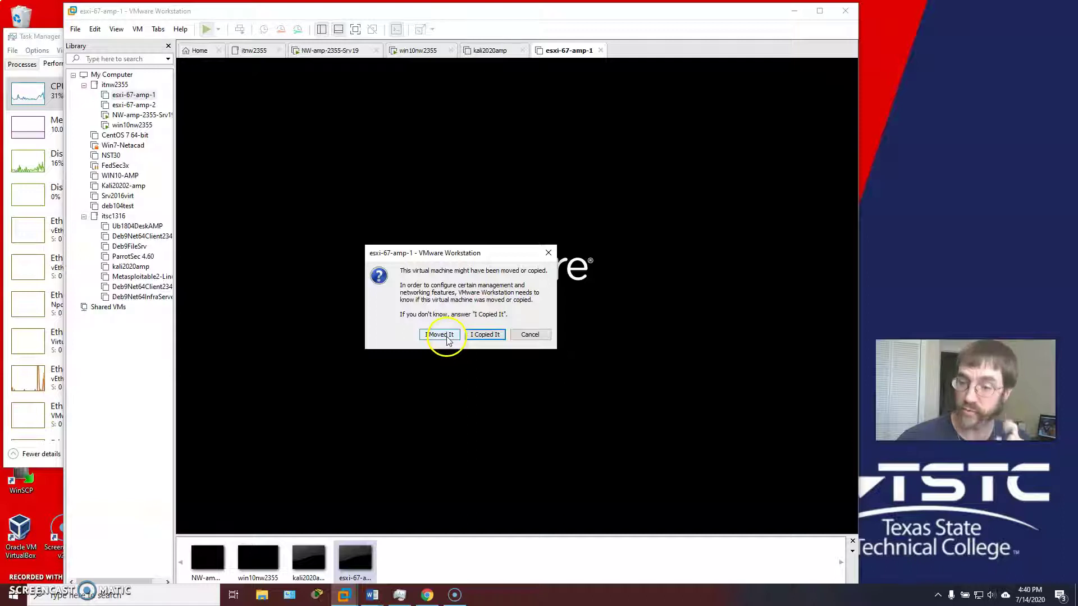
click(449, 335)
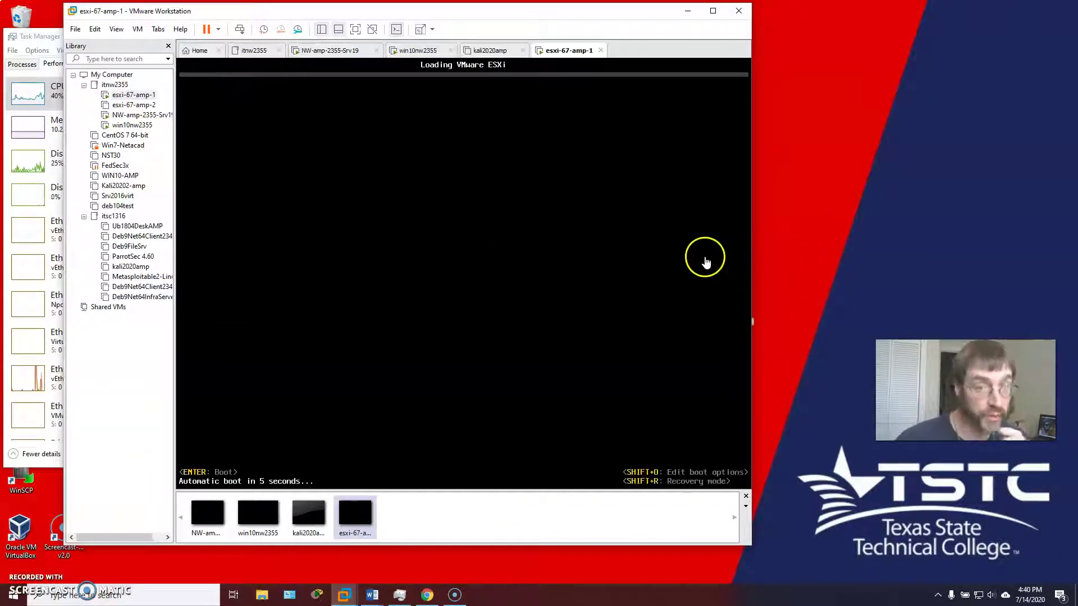
- Select esxi-67-amp-2 in the library and power on that virtual machine
click(134, 105)
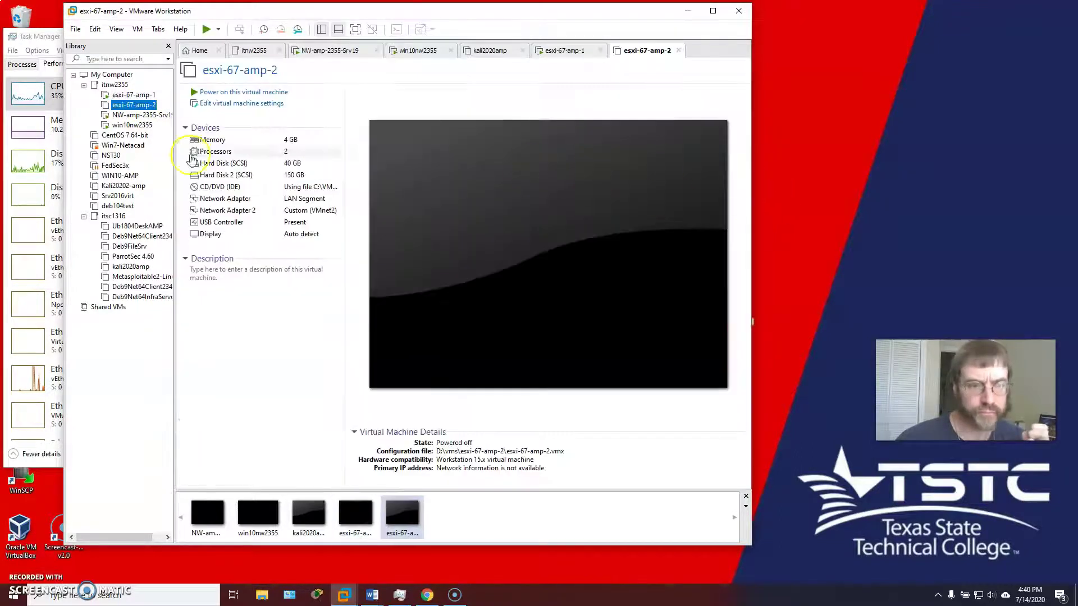
click(217, 90)
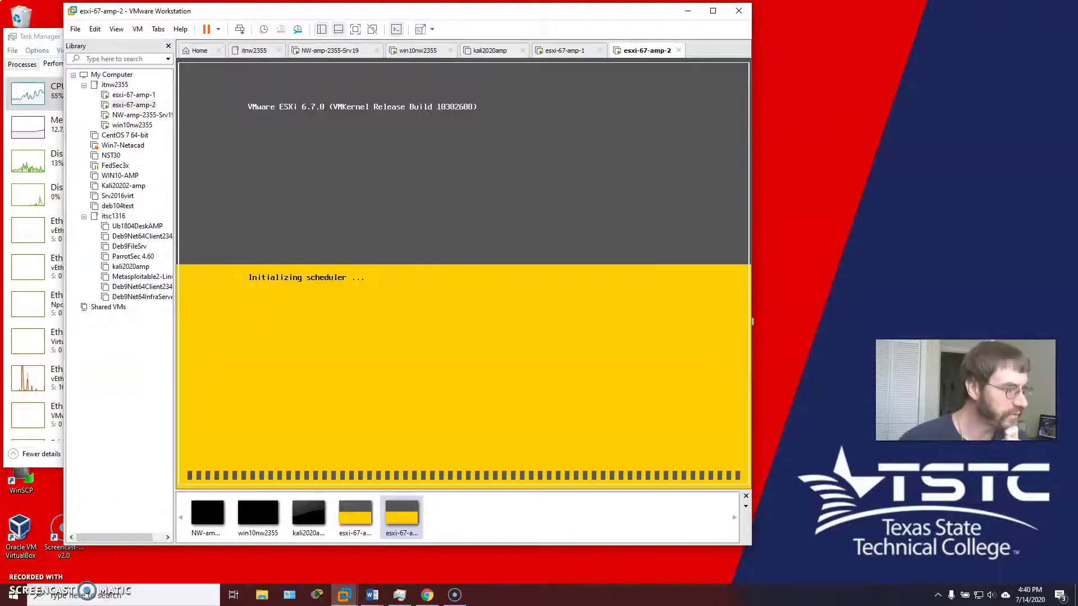
key(alt+Tab)
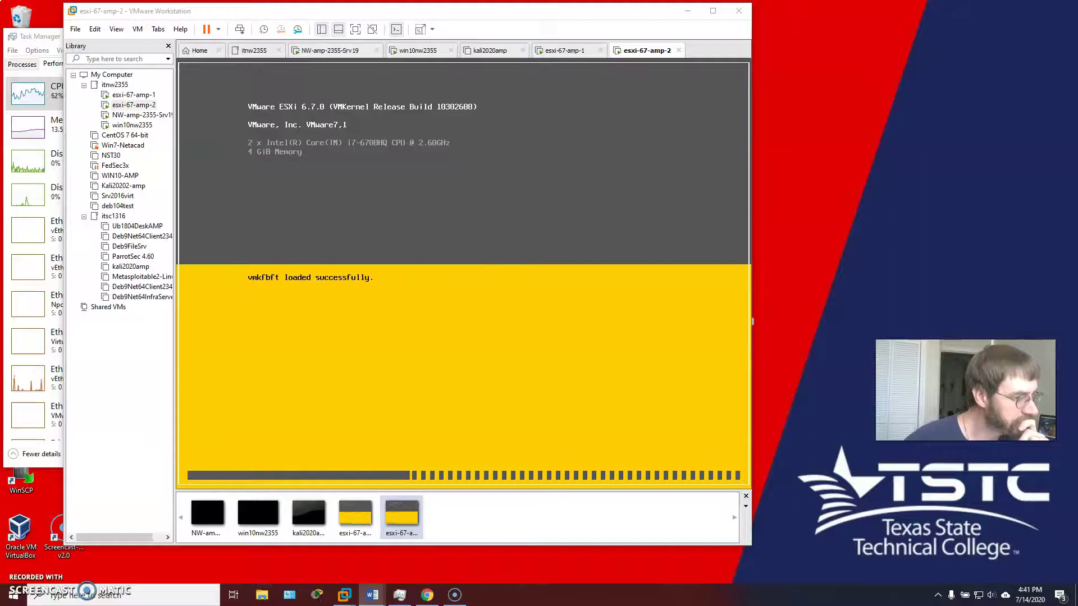
- Open the D:\vms\esxi-67-amp-1 folder in File Explorer
drag(383, 13, 606, 20)
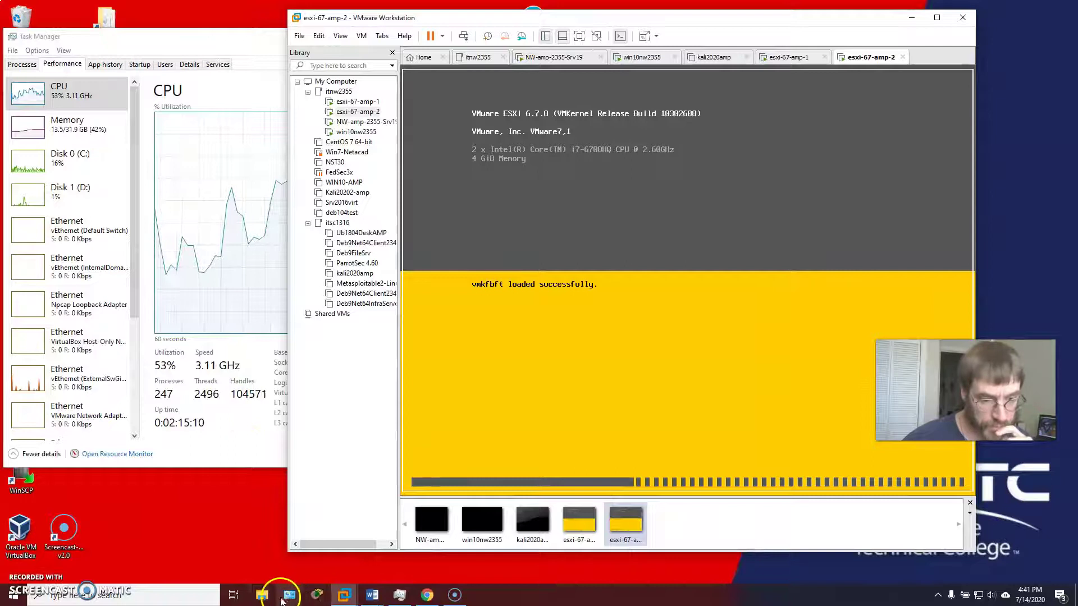
click(262, 594)
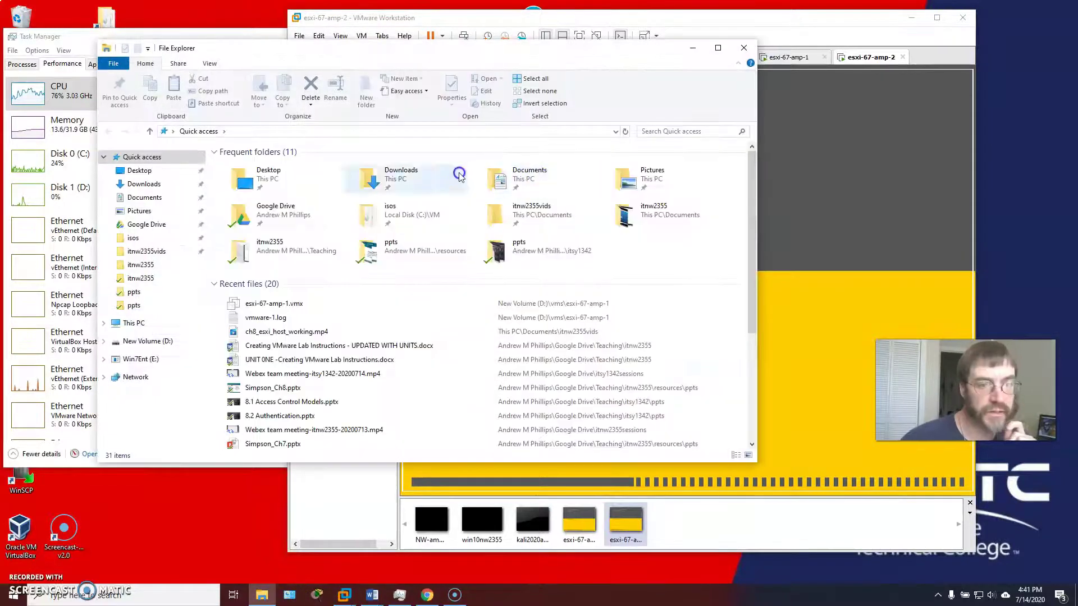
click(144, 342)
double_click(231, 190)
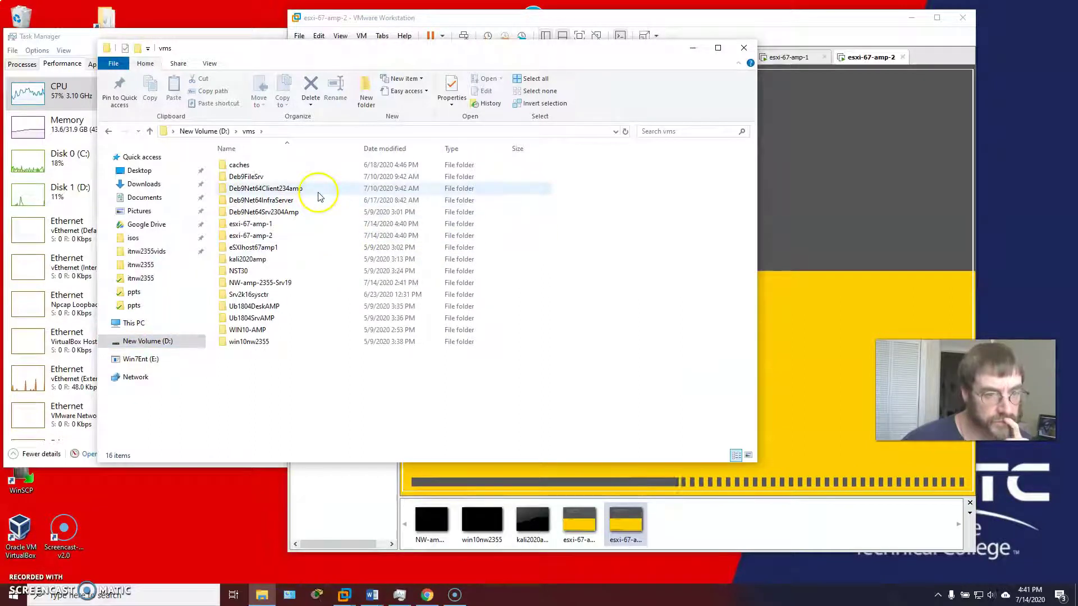
double_click(267, 225)
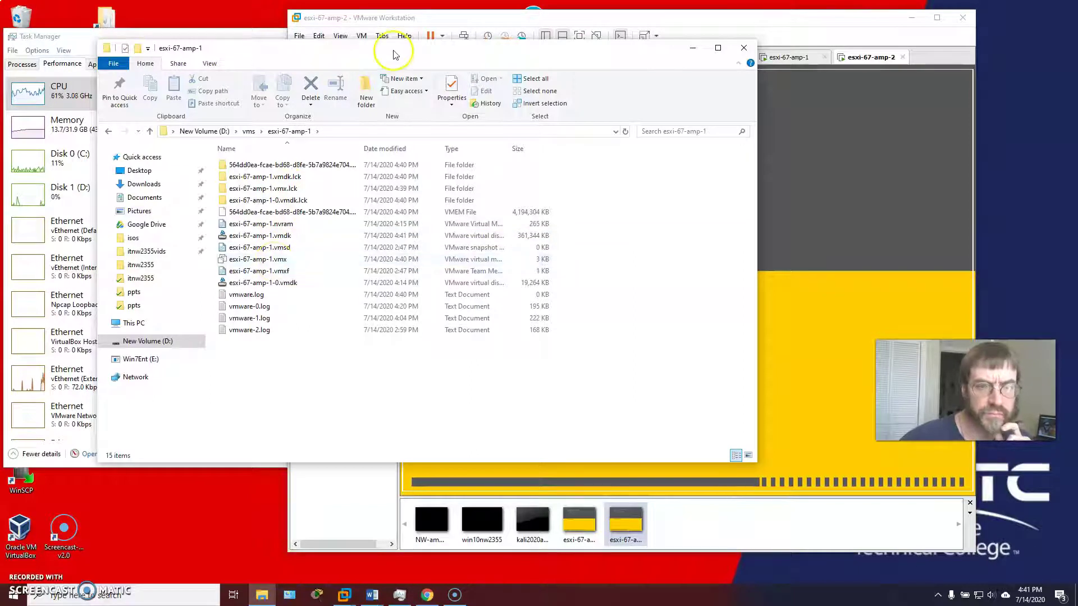
drag(393, 51, 576, 52)
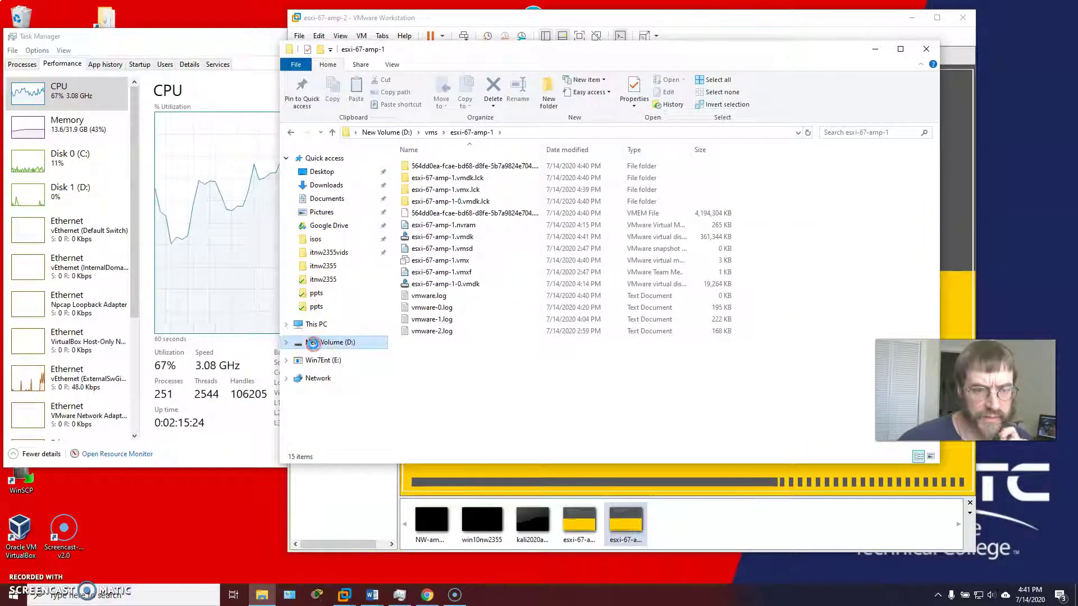
- Open New Volume (D:) in a second File Explorer window and show vms\esxi-67-amp-2 beside the esxi-67-amp-1 folder
right_click(313, 344)
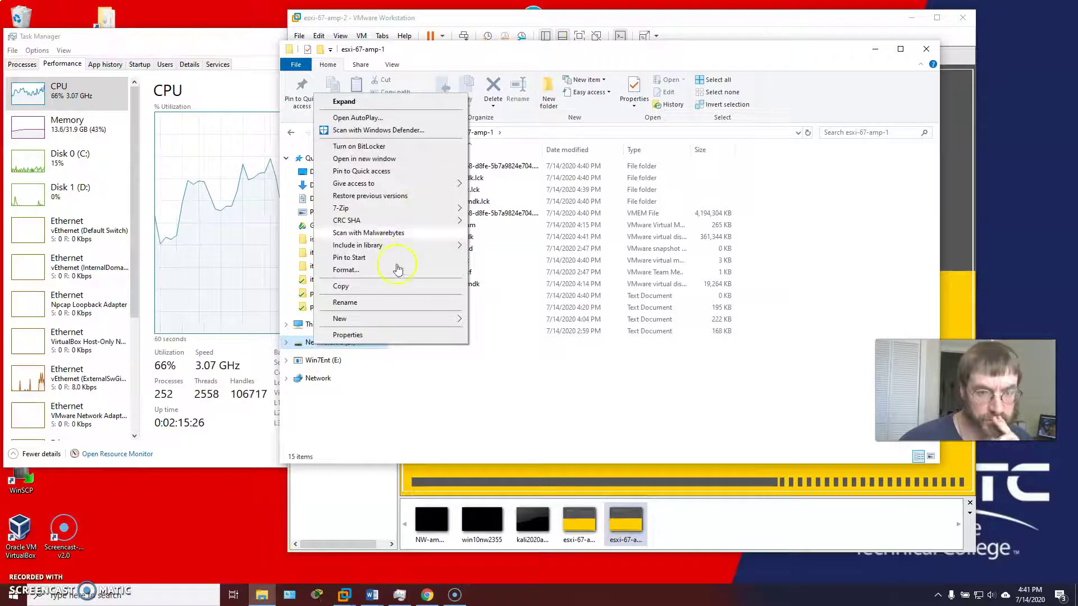
click(380, 162)
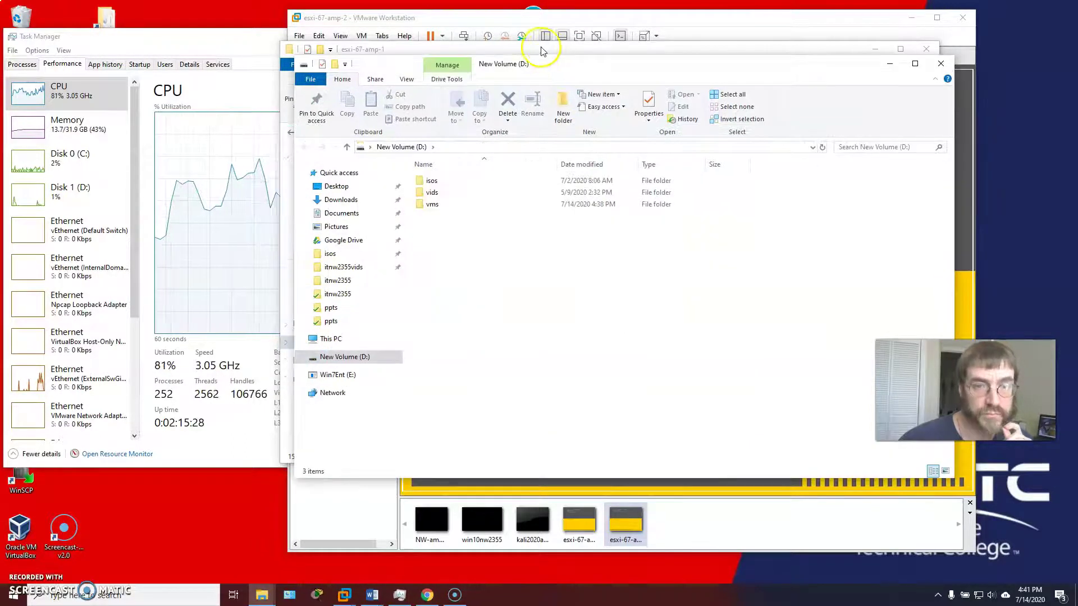
drag(565, 73, 635, 75)
drag(428, 52, 163, 14)
drag(811, 79, 772, 76)
double_click(592, 207)
click(532, 260)
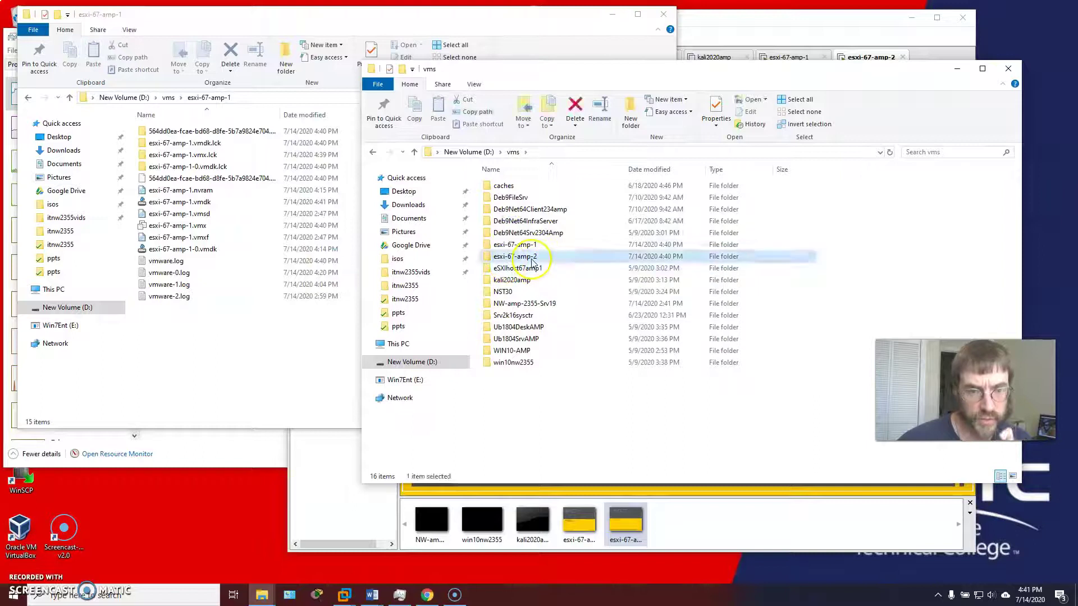
double_click(532, 258)
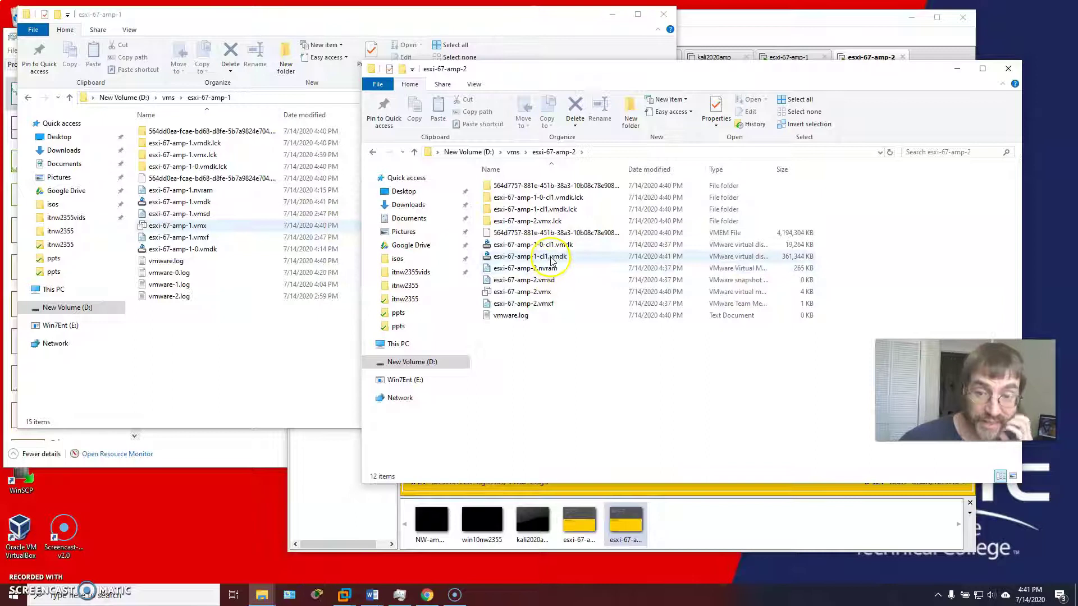
- Open esxi-67-amp-2.vmx in Notepad++ and examine its uuid.bios and uuid.location lines
right_click(537, 295)
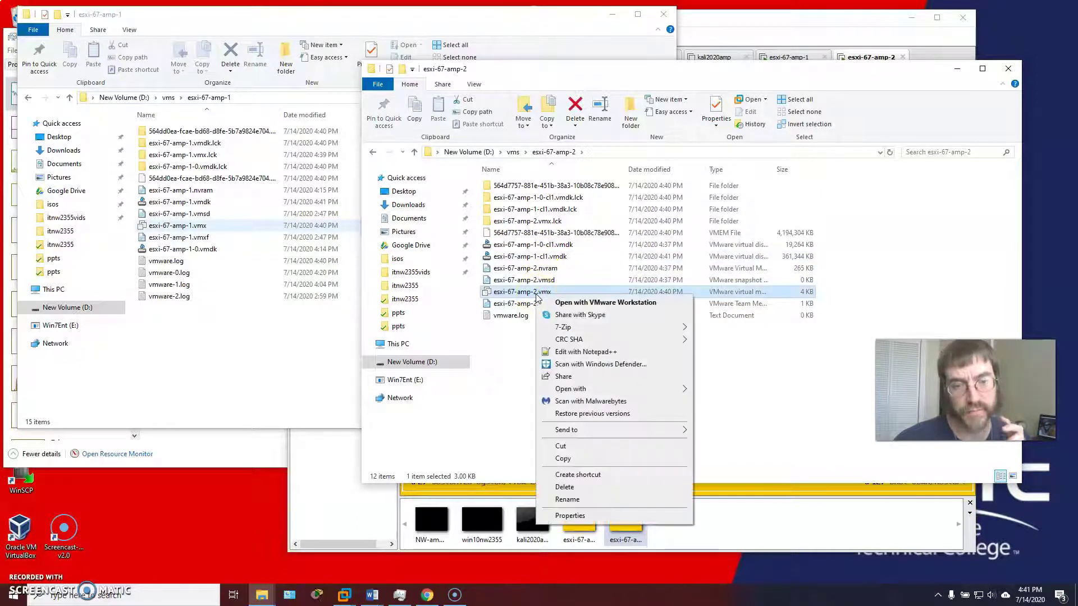
click(600, 352)
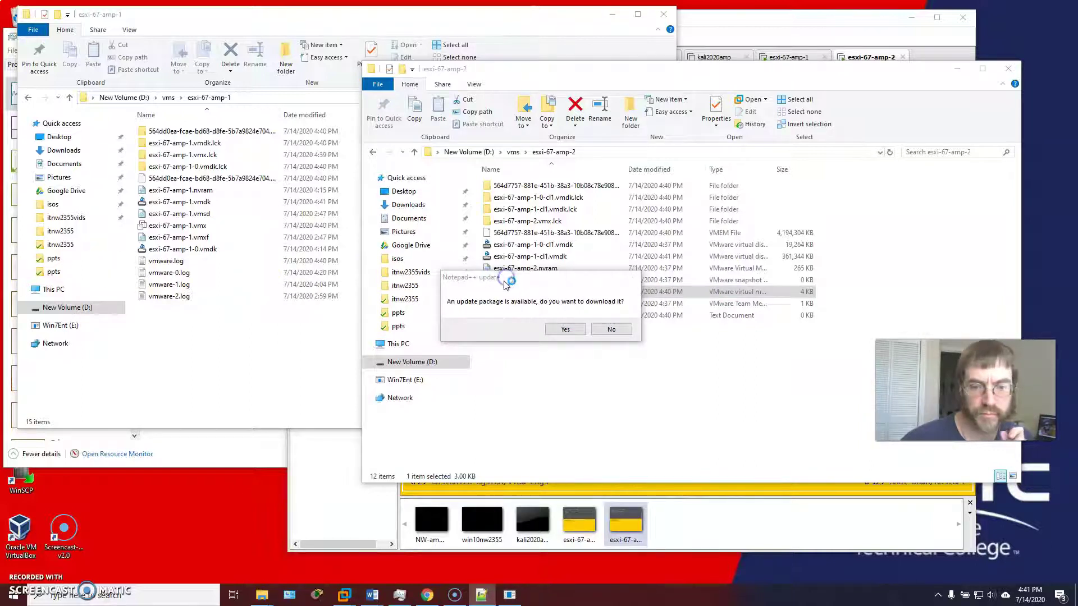
drag(777, 292, 526, 67)
drag(950, 272, 927, 523)
scroll(472, 334, down, 2)
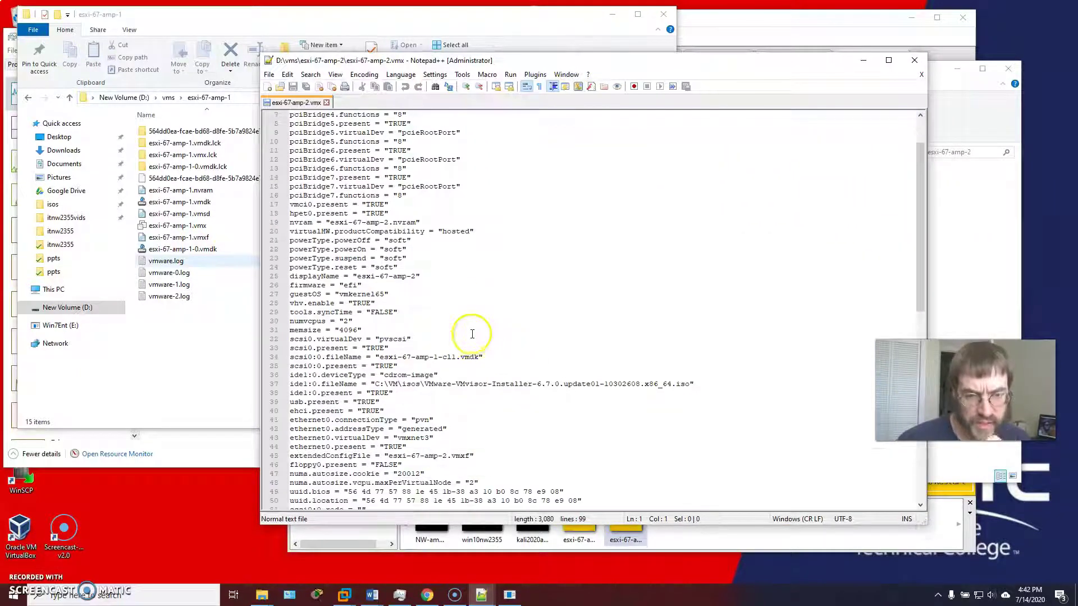
scroll(472, 333, down, 2)
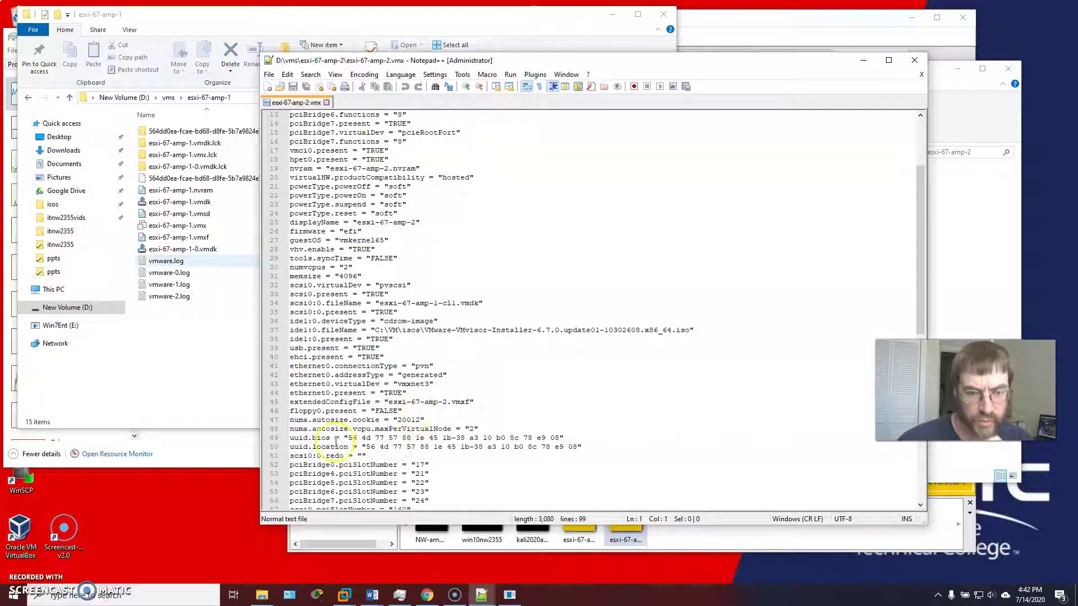
drag(587, 65, 675, 66)
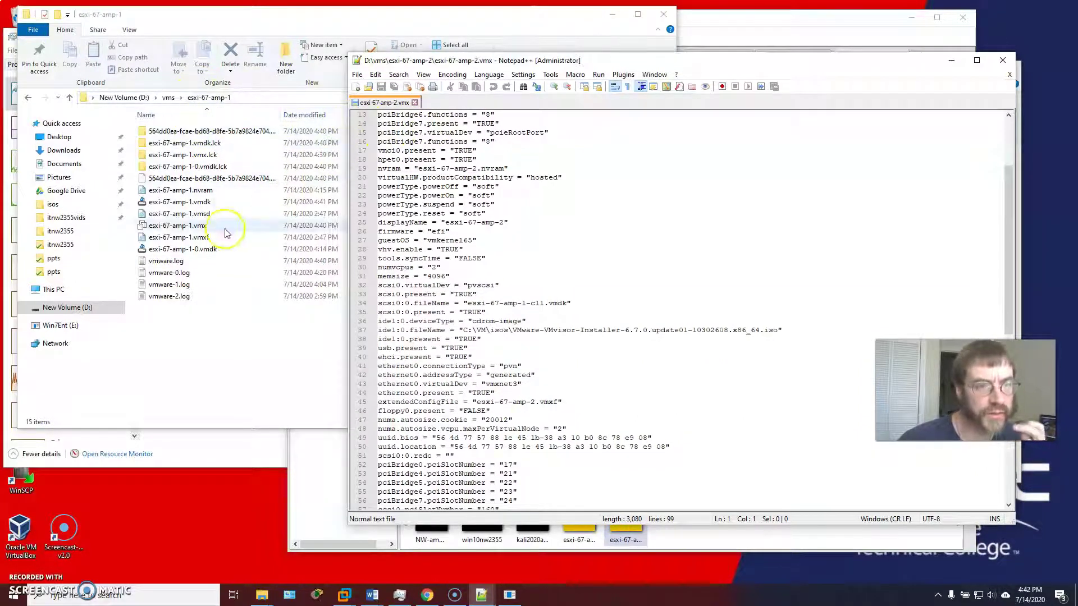
- Open esxi-67-amp-1.vmx in Notepad++ and examine the last bytes of its uuid.bios value
click(186, 229)
right_click(185, 230)
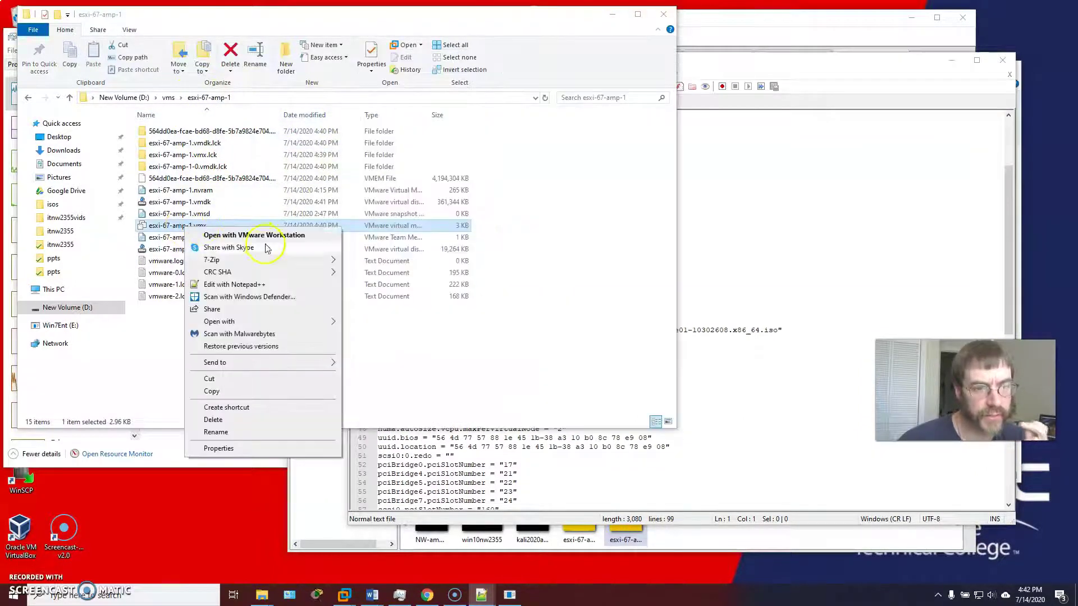
click(249, 290)
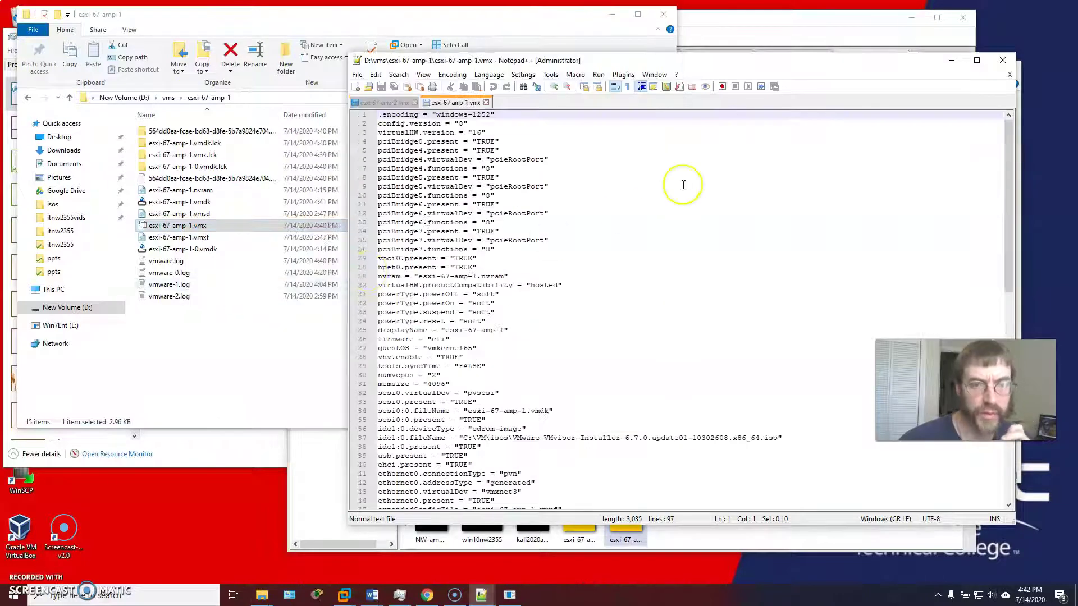
scroll(578, 288, down, 3)
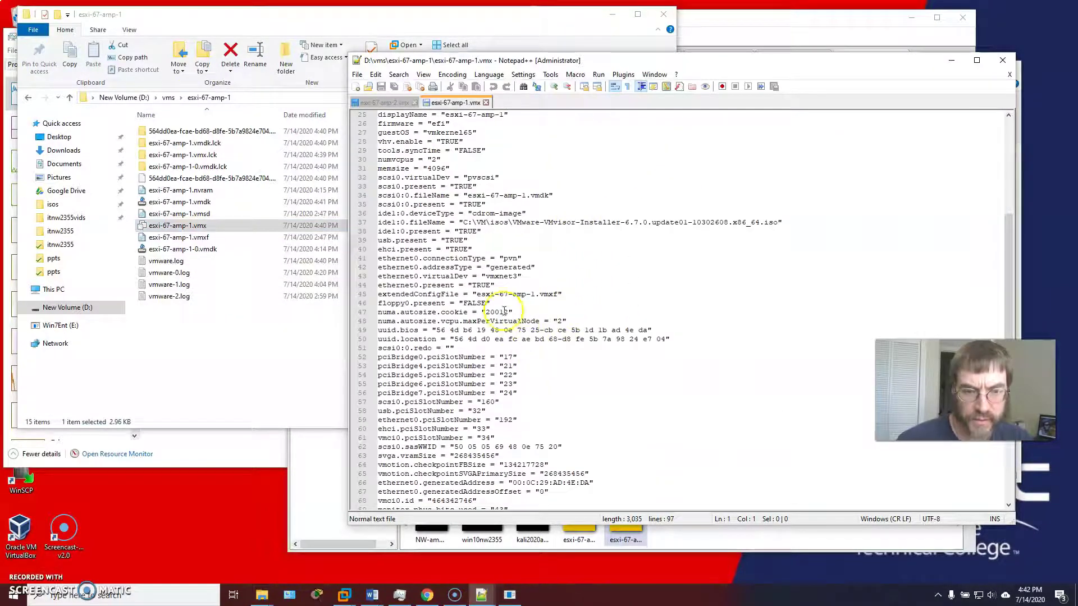
drag(647, 331, 582, 330)
click(619, 330)
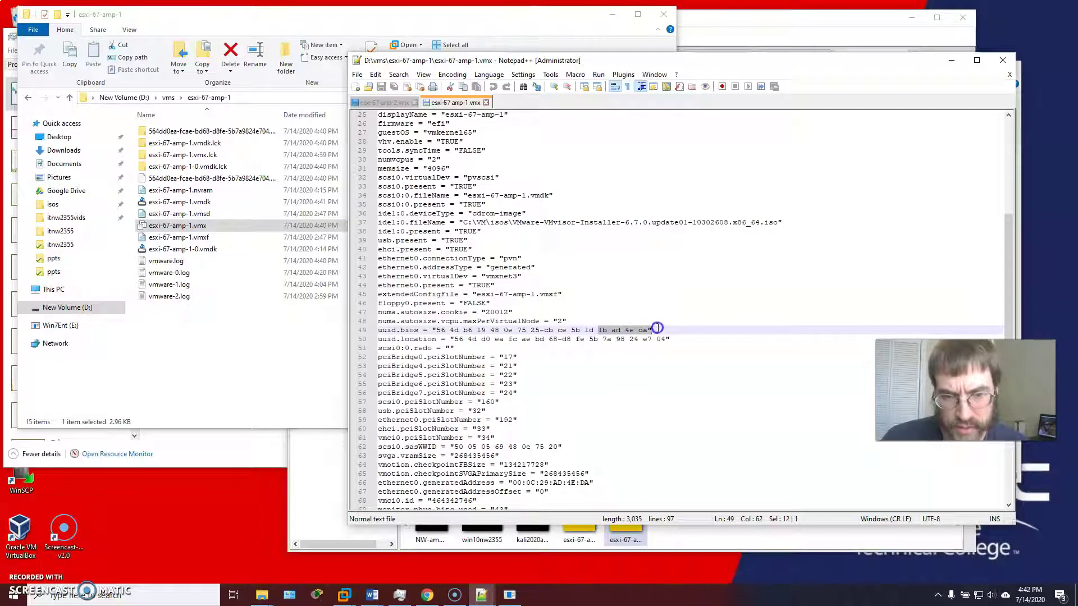
- Return to esxi-67-amp-2.vmx and compare its UUID and generated Ethernet address entries with those of esxi-67-amp-1
click(385, 104)
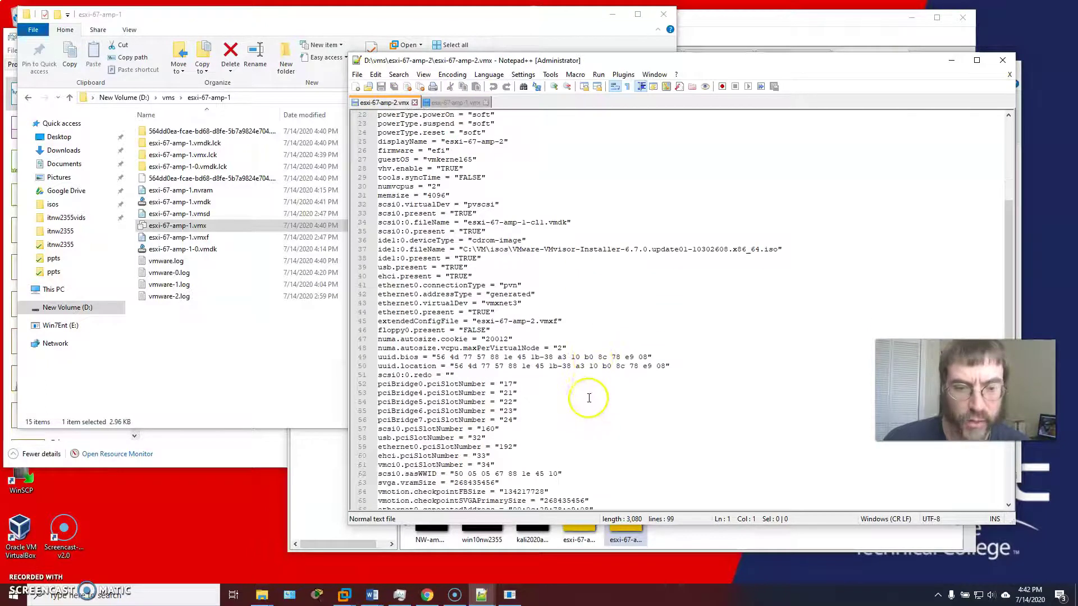
scroll(642, 352, down, 1)
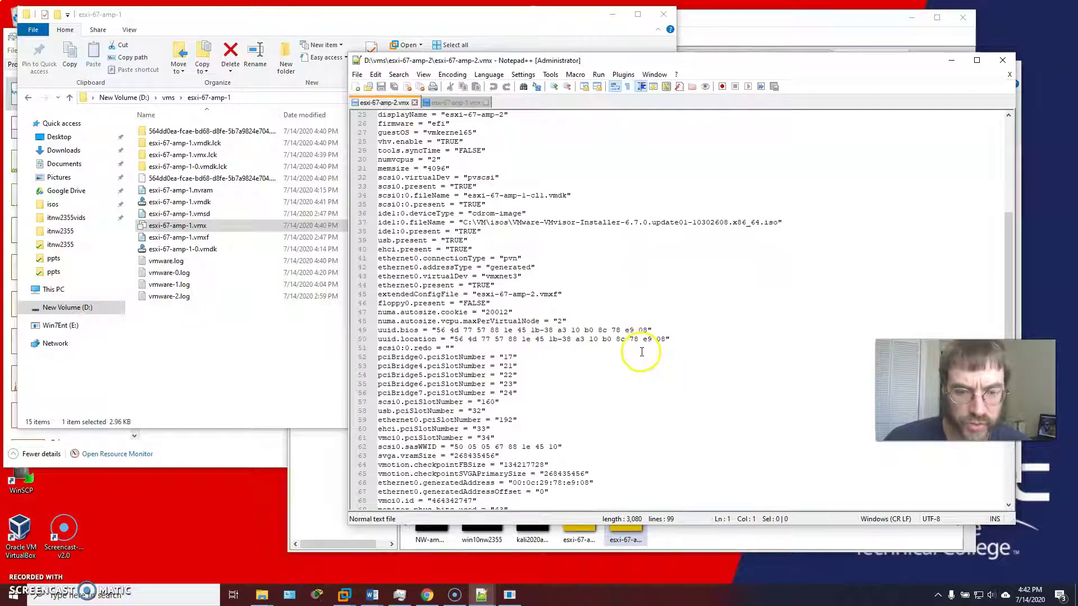
scroll(573, 330, down, 6)
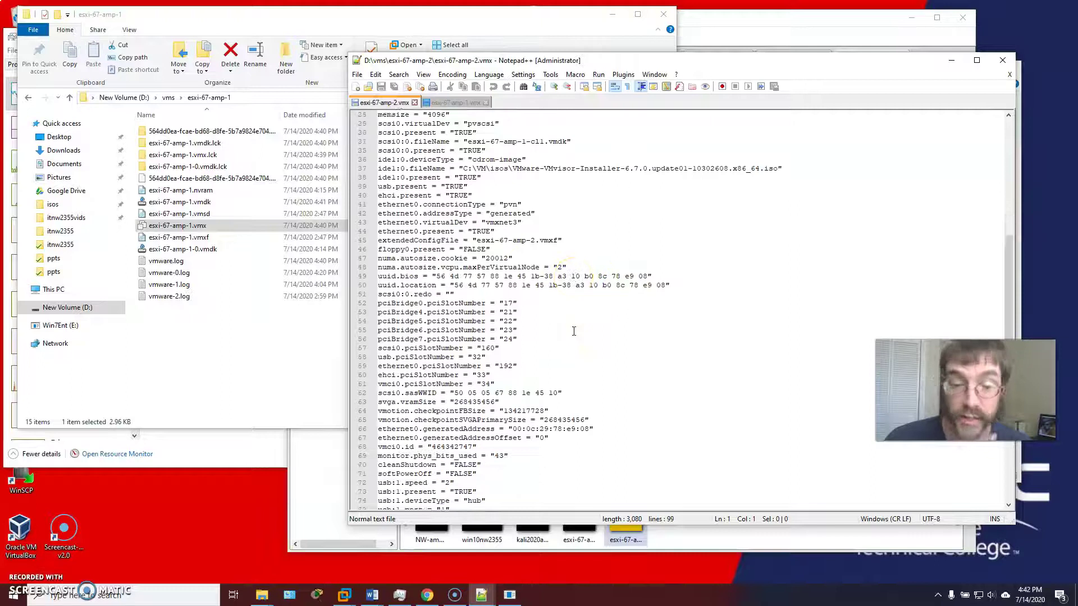
scroll(573, 330, down, 3)
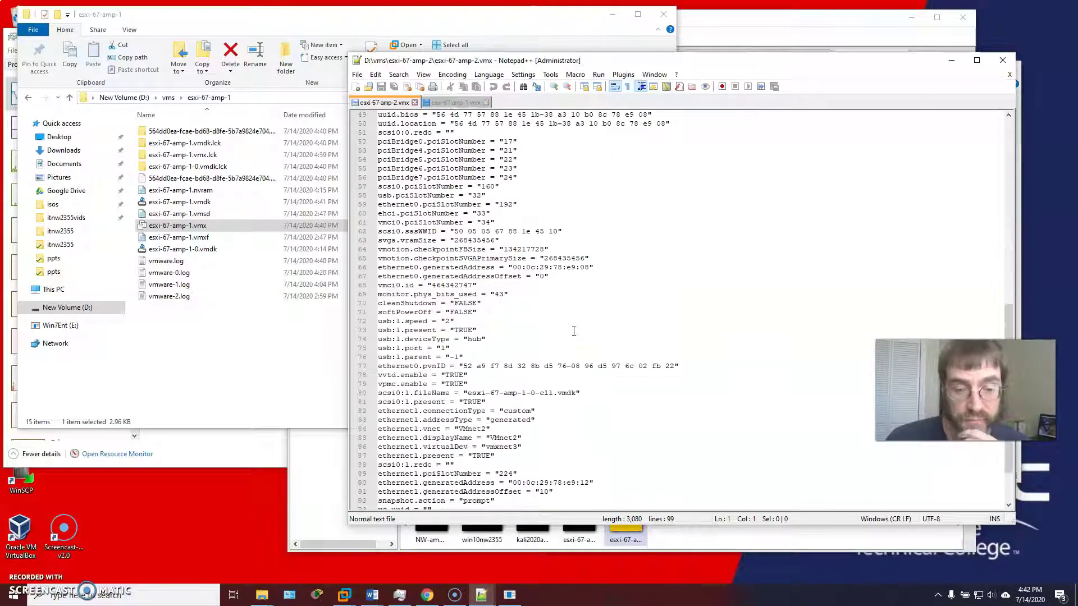
scroll(574, 330, up, 4)
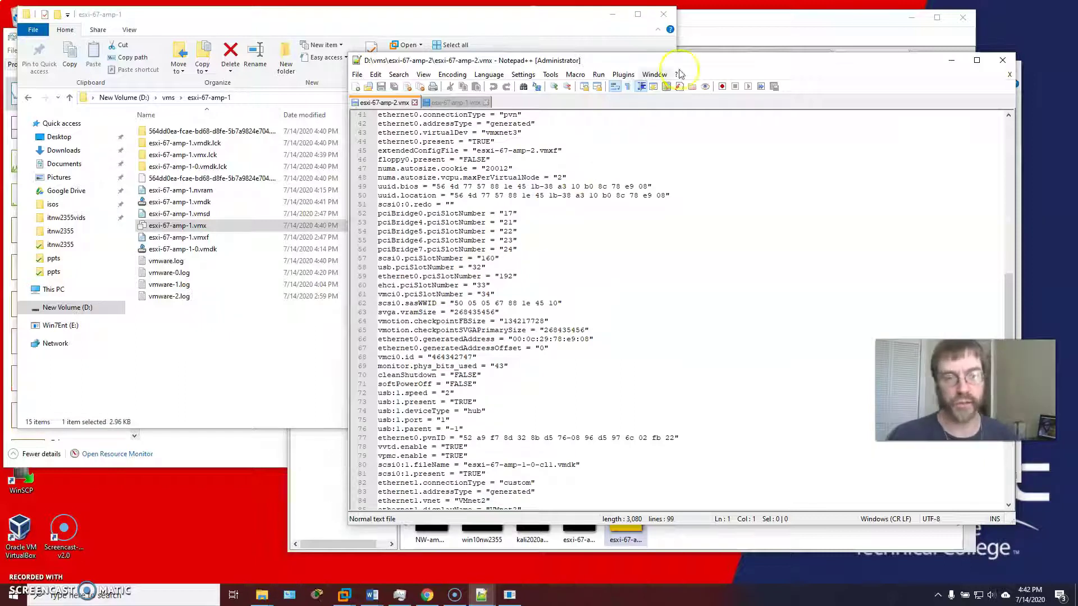
- Minimize Notepad++ and both File Explorer windows, decline the Notepad++ update, and maximize VMware Workstation on esxi-67-amp-2
click(951, 60)
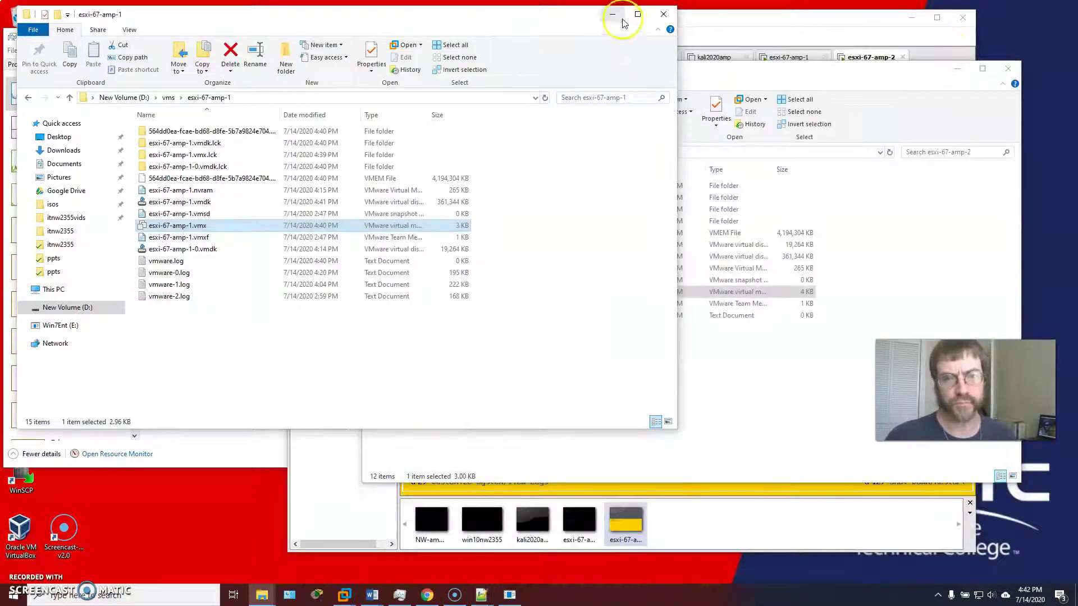
click(612, 15)
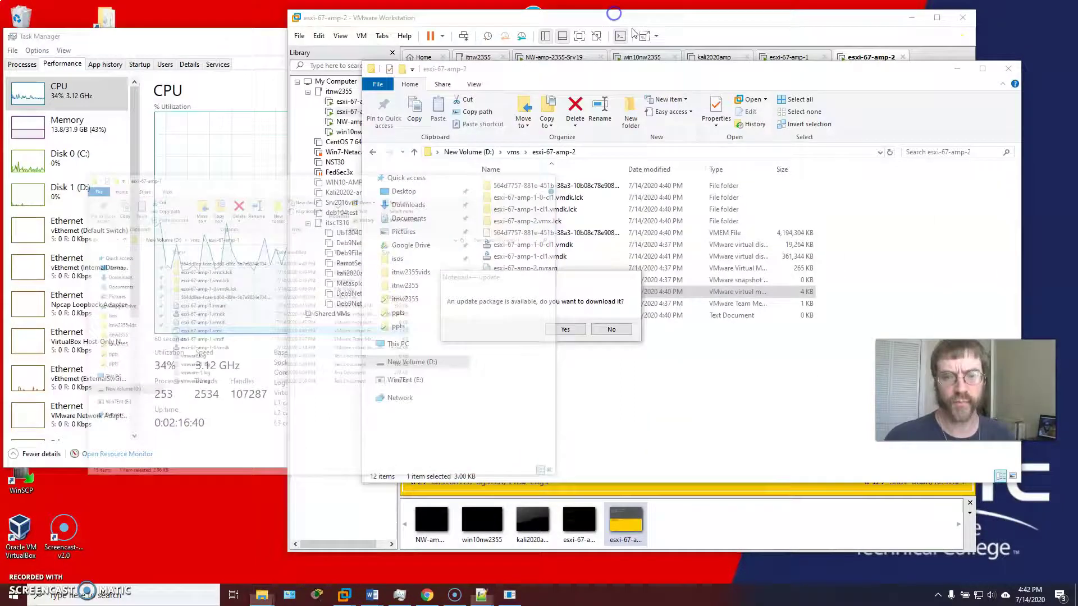
click(611, 329)
click(956, 68)
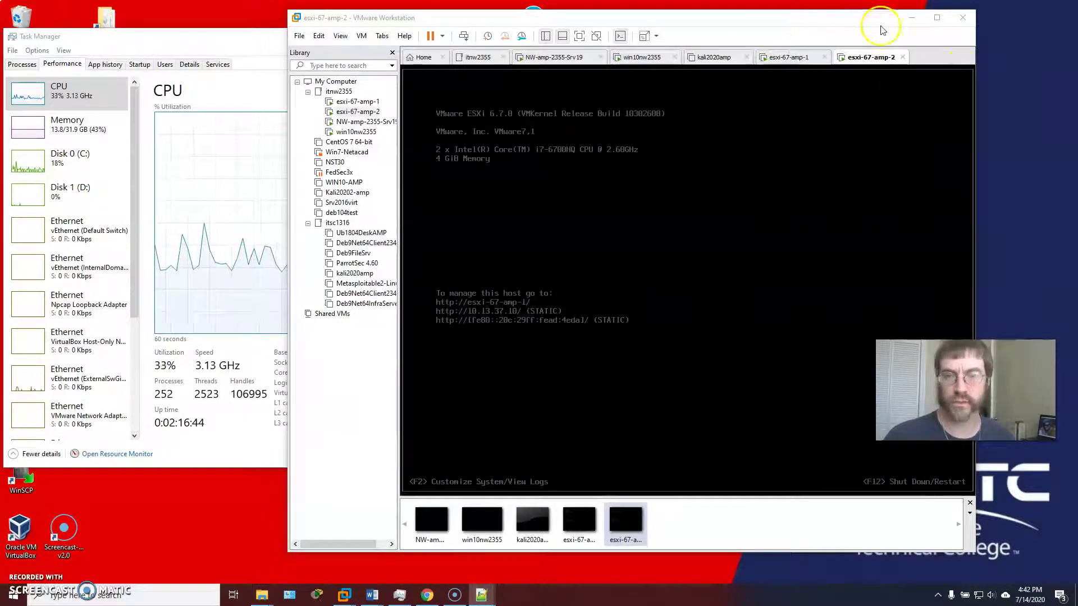
drag(832, 20, 766, 21)
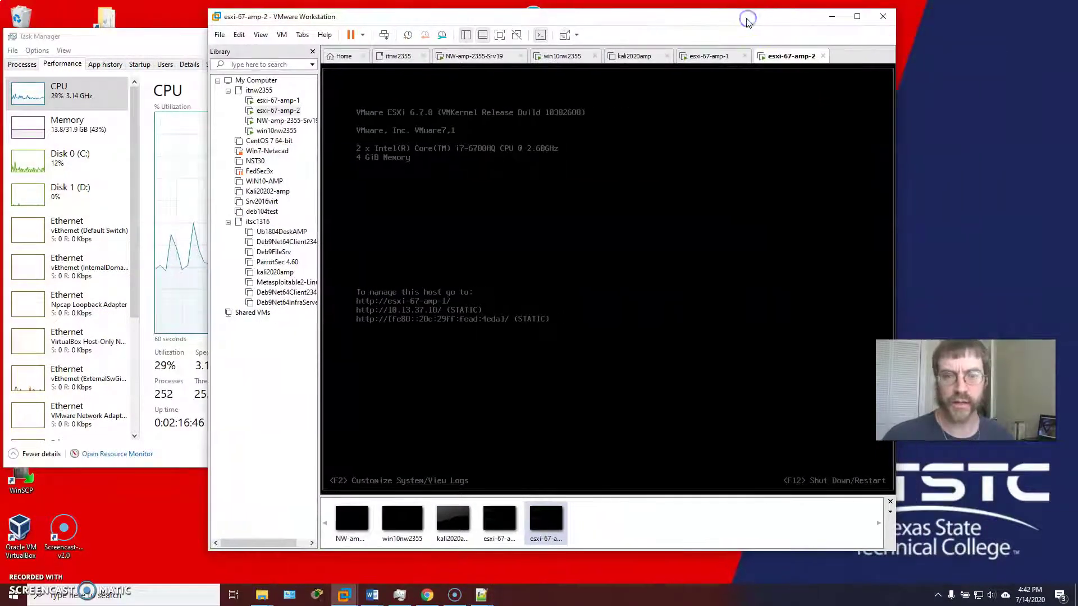
double_click(755, 20)
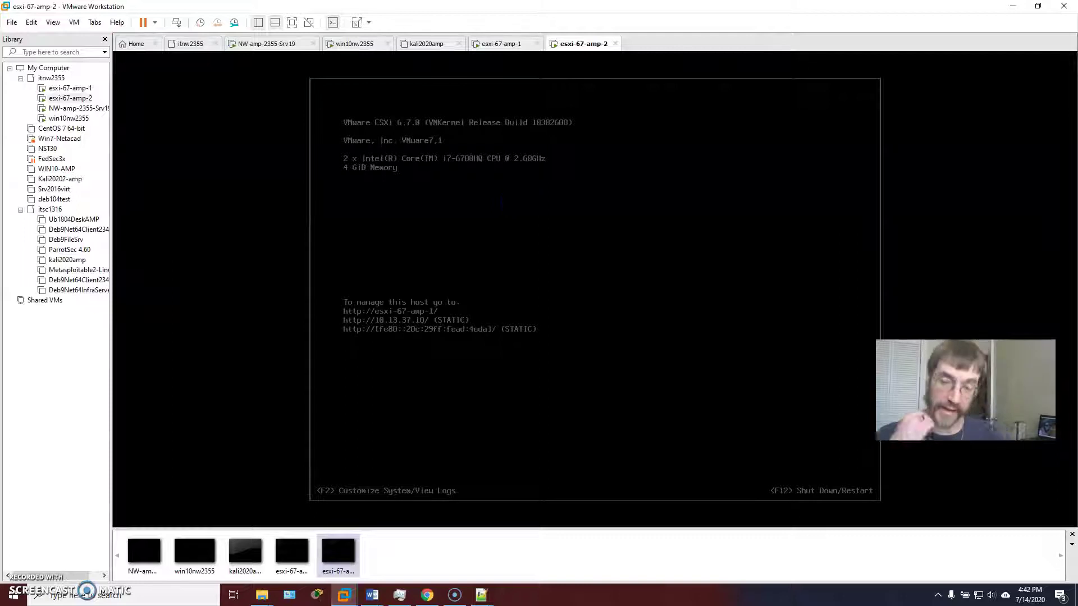